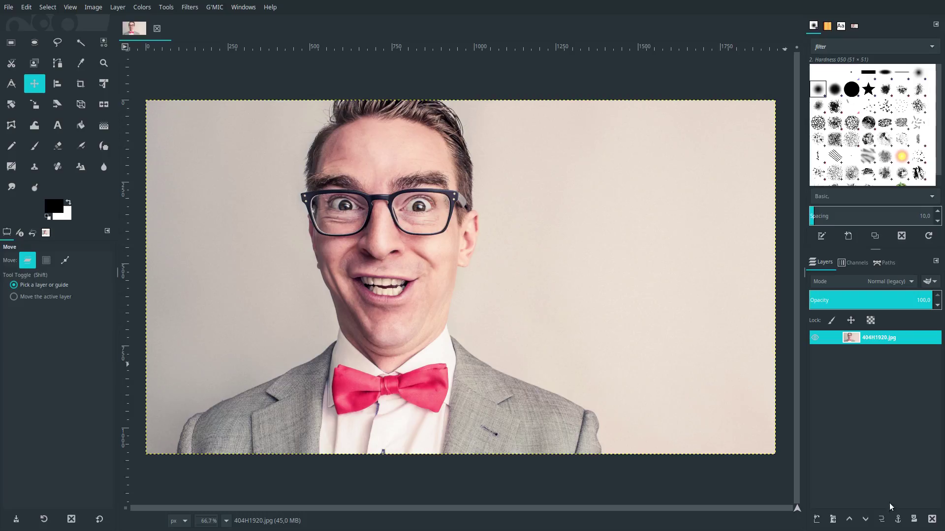
Make three copies of the portrait layer, hide the original, and invert the top copy.
click(882, 519)
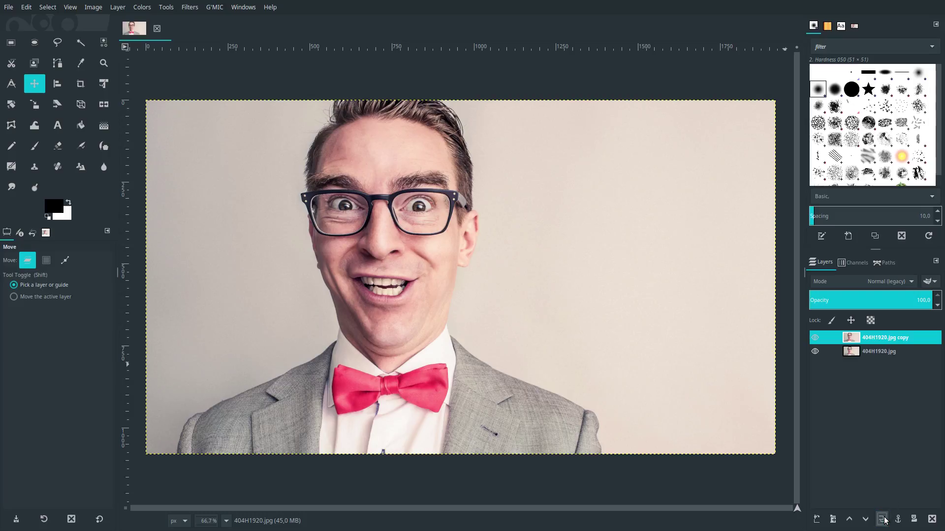
click(882, 519)
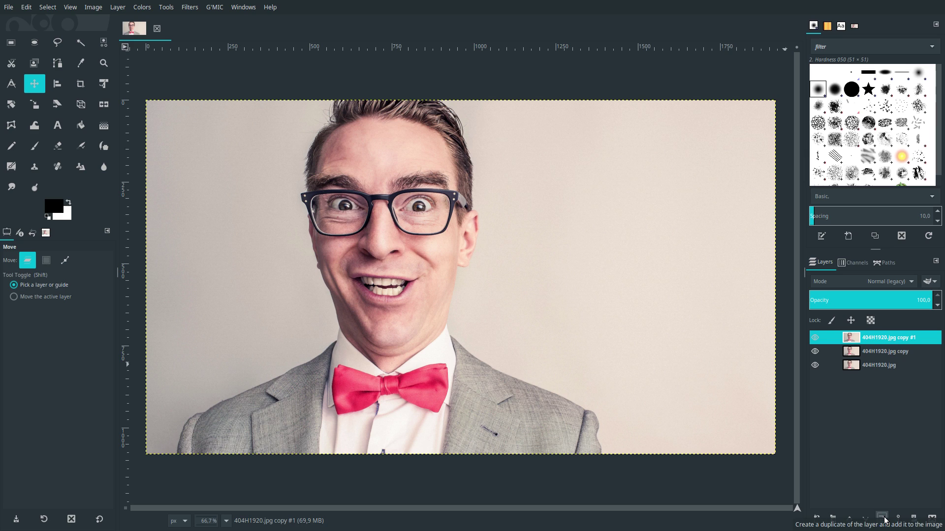
click(881, 519)
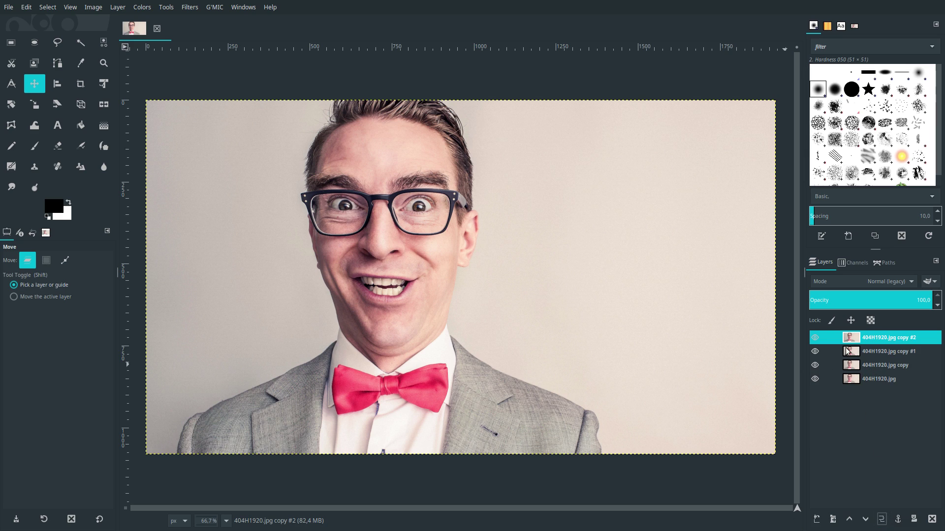
click(815, 379)
click(141, 10)
click(149, 136)
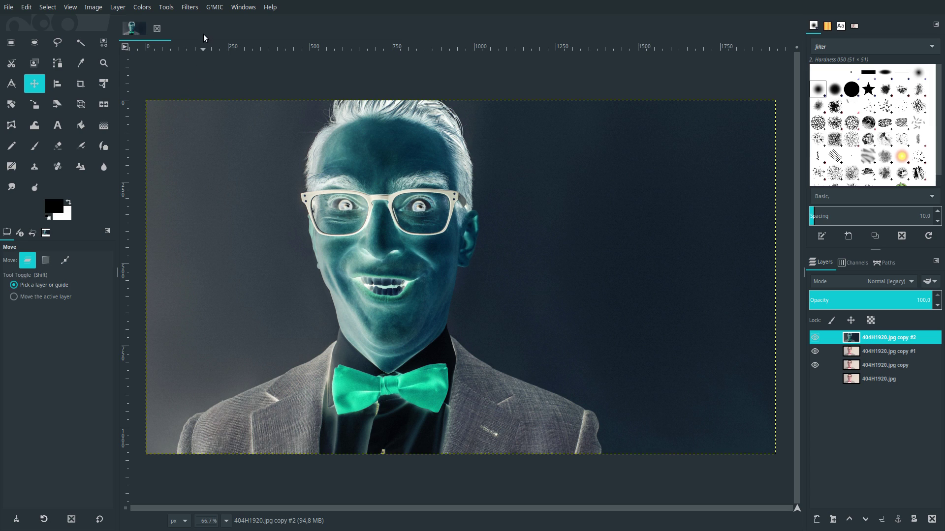
Pick G'MIC's Repair > Smooth [bilateral] filter with the preview showing the whole portrait.
click(216, 22)
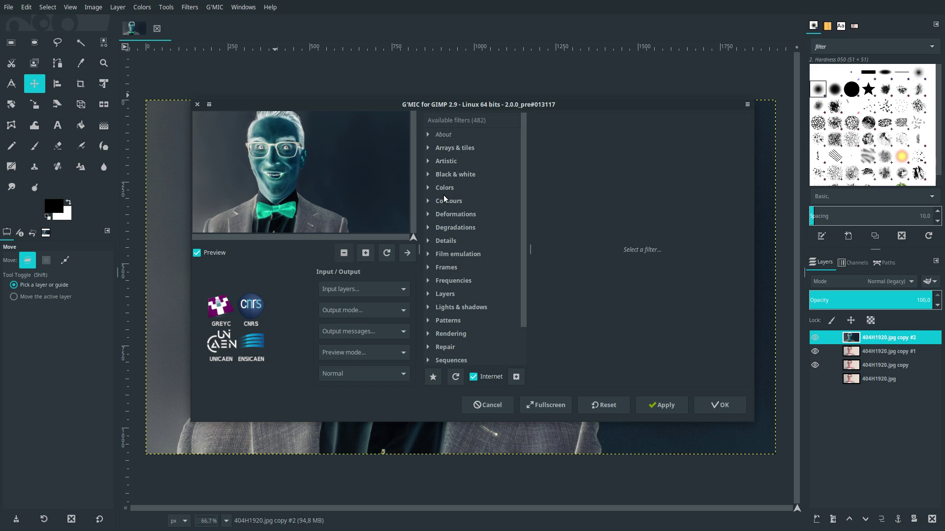
scroll(440, 294, down, 1)
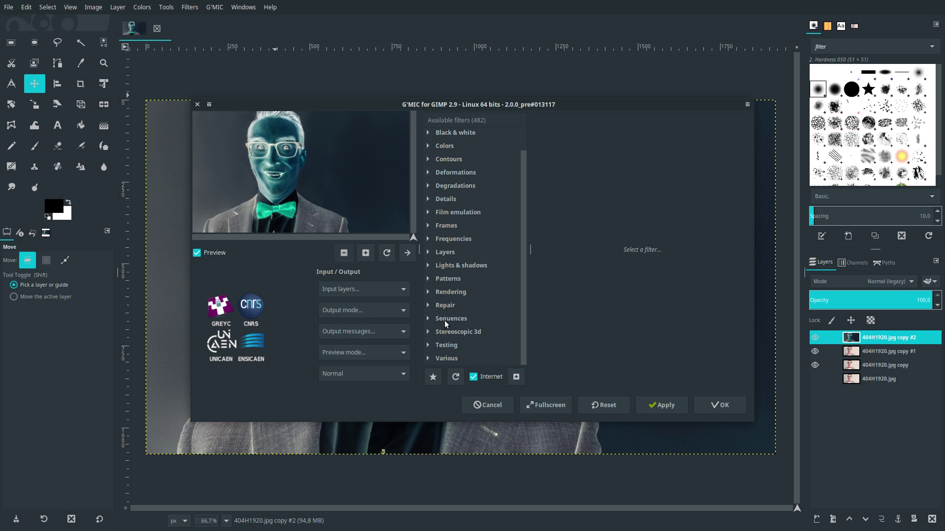
click(427, 305)
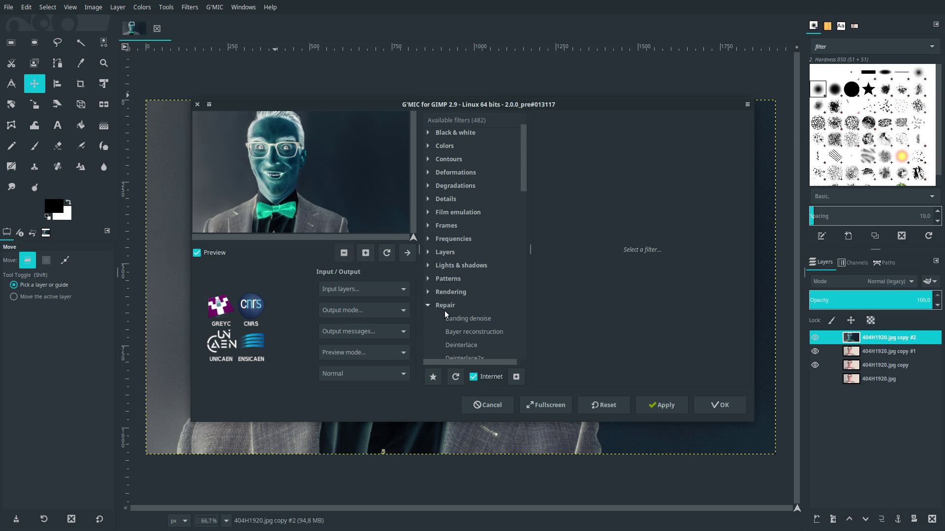
scroll(445, 314, down, 5)
scroll(445, 313, down, 5)
scroll(450, 311, down, 3)
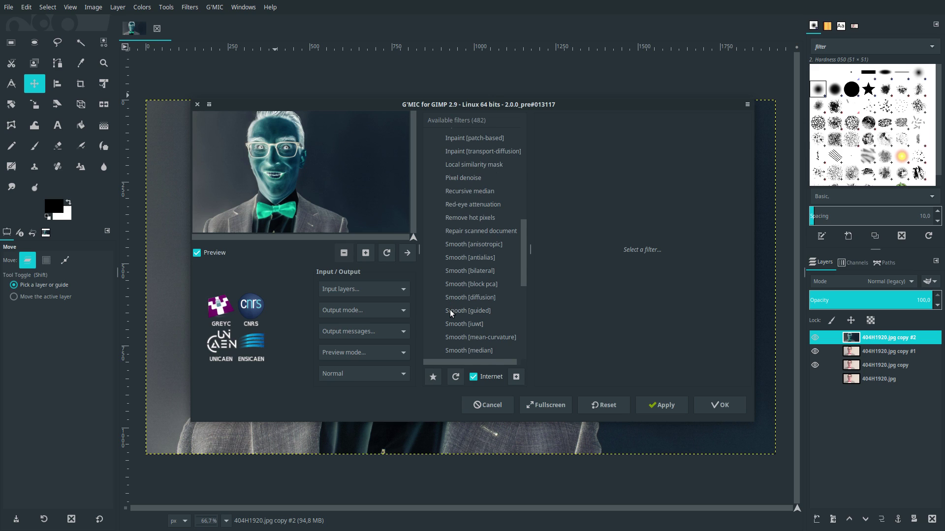
click(474, 275)
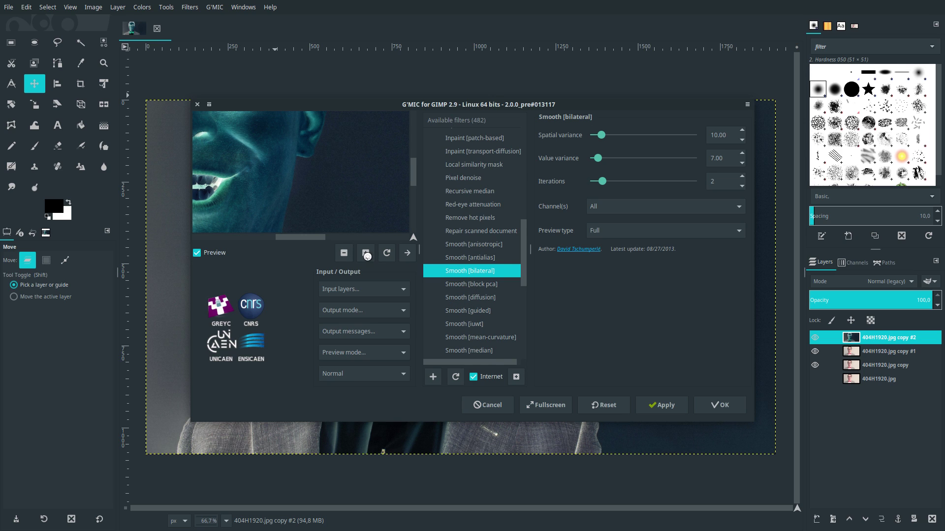
click(344, 253)
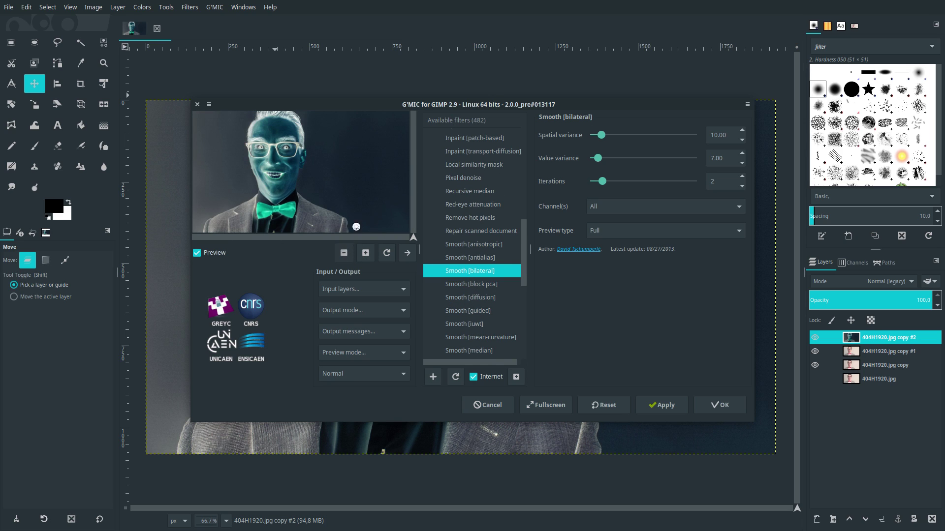
Set spatial variance 30 and value variance 35, and apply the bilateral smoothing.
triple_click(727, 137)
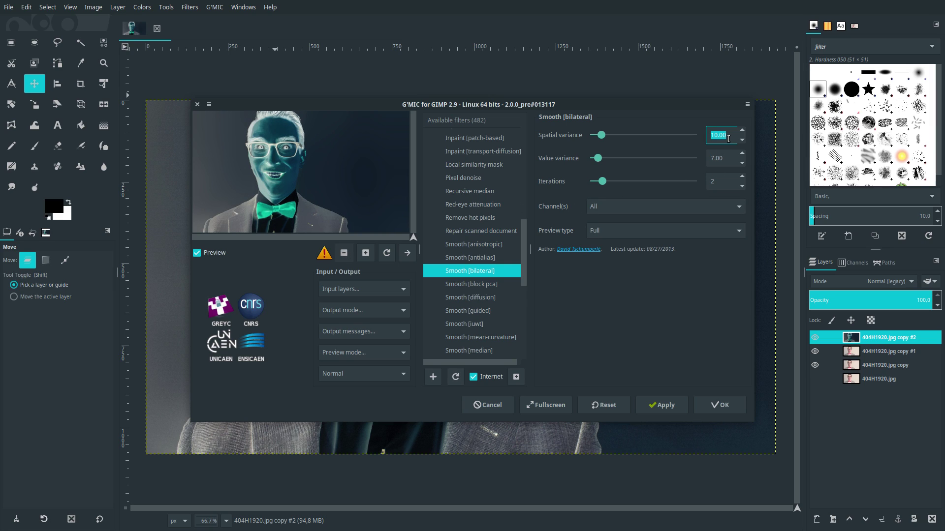
text(30)
key(Return)
key(Tab)
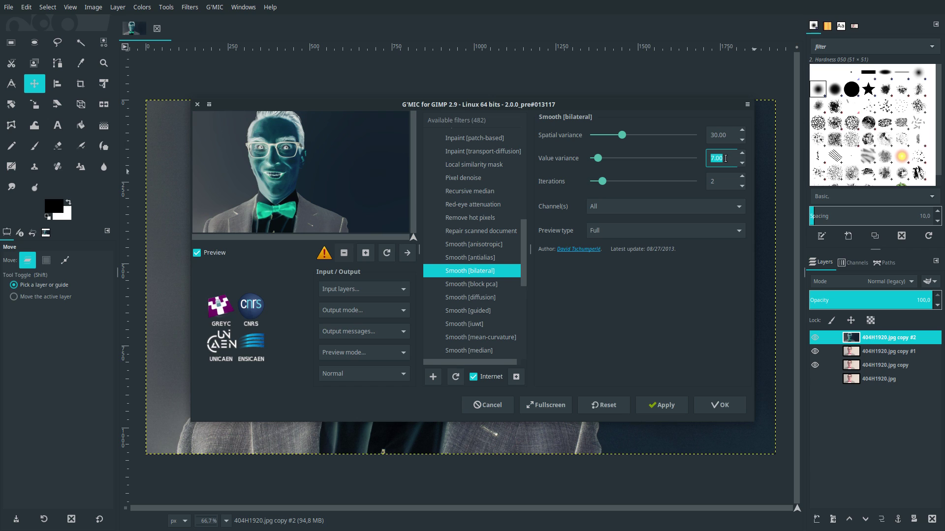
text(35)
key(Return)
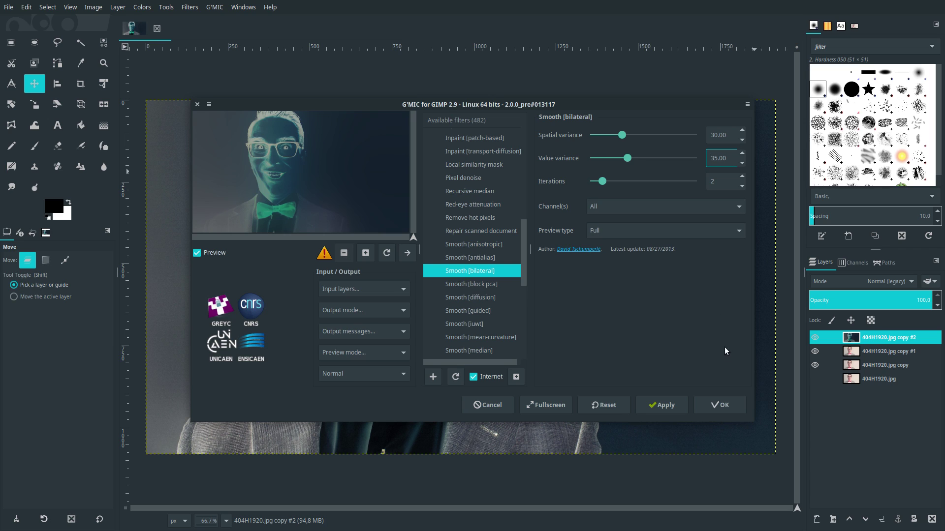
click(720, 398)
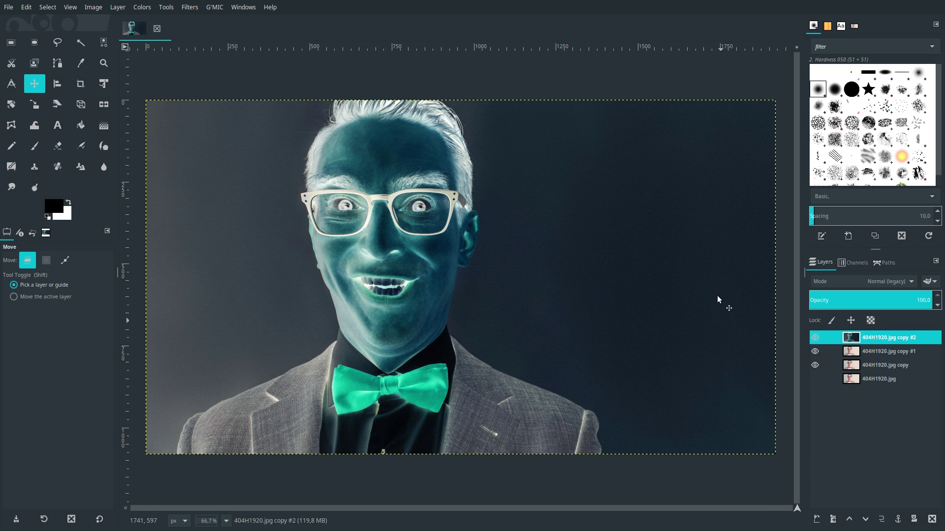
Blend the smoothed negative layer in Vivid light mode and merge it into copy #1.
click(930, 281)
click(895, 283)
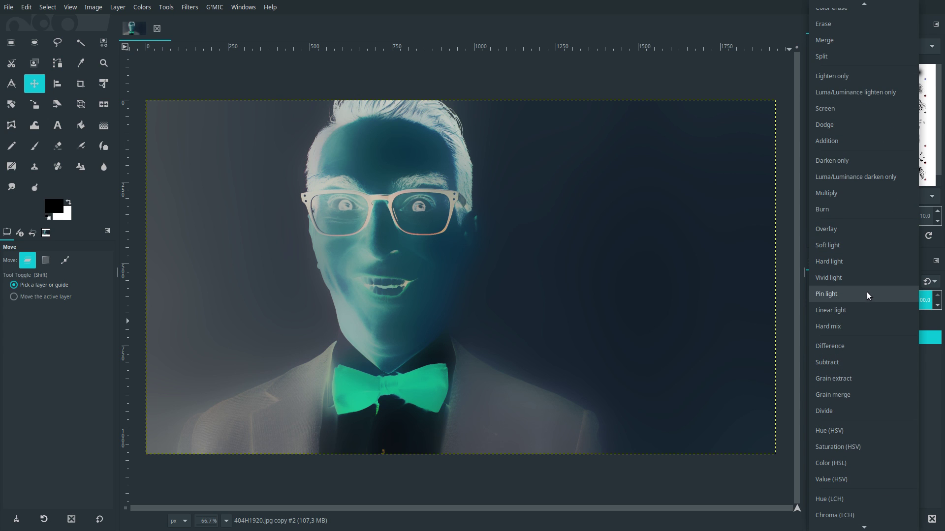
click(866, 281)
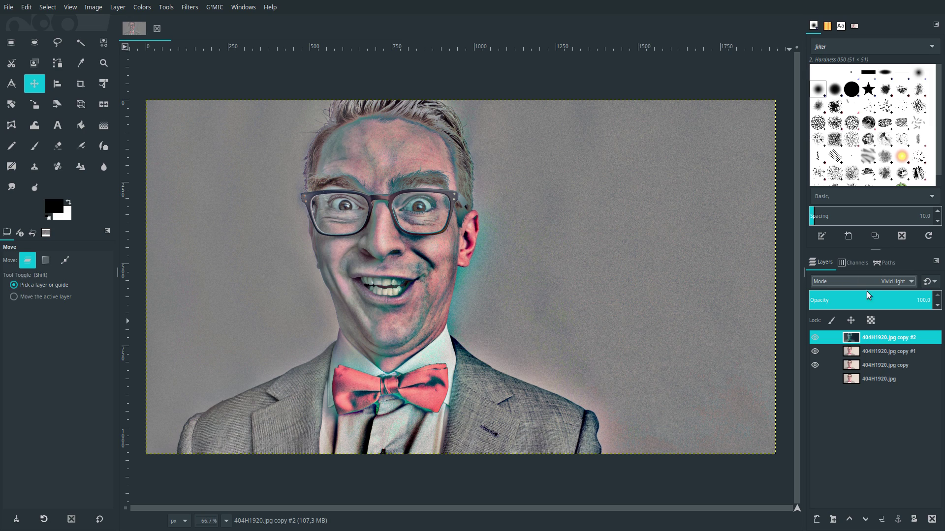
right_click(854, 338)
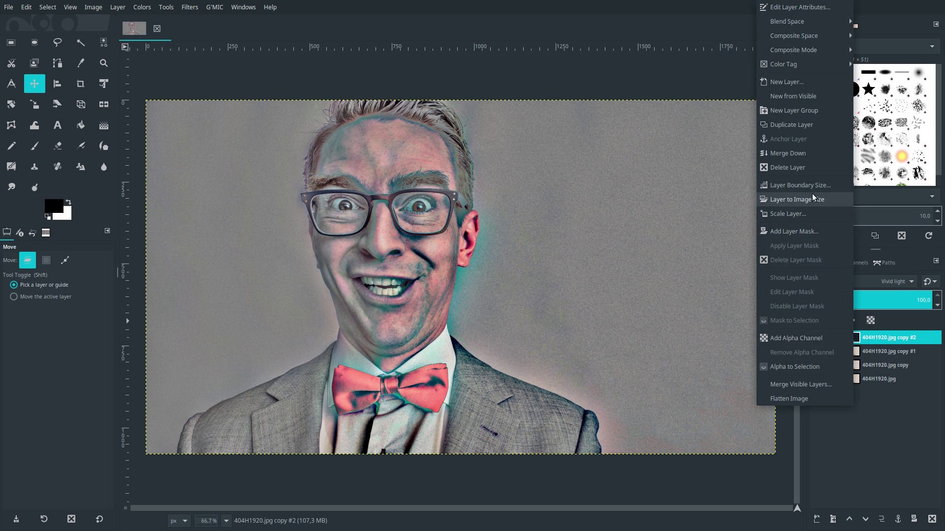
key(Escape)
key(ctrl+z)
key(ctrl+z)
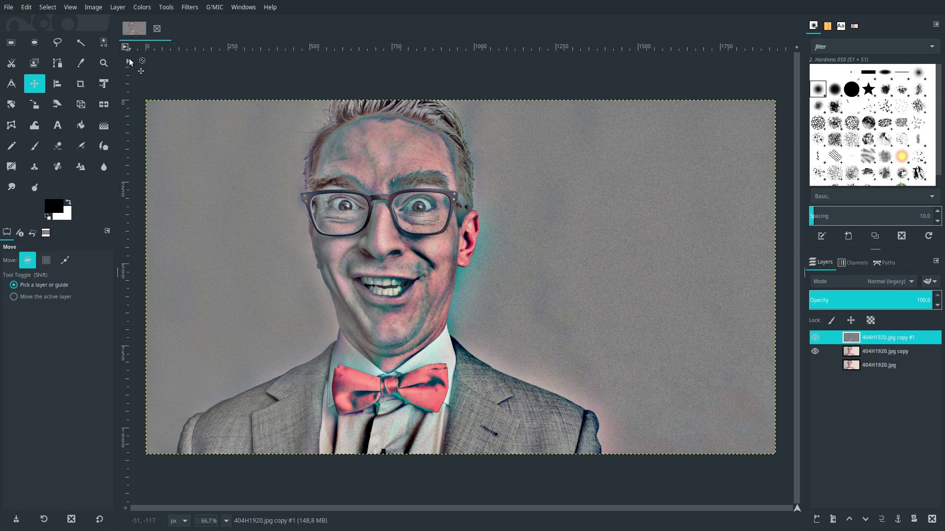
Drop the merged layer's saturation scale to 0, turning it greyscale.
click(144, 7)
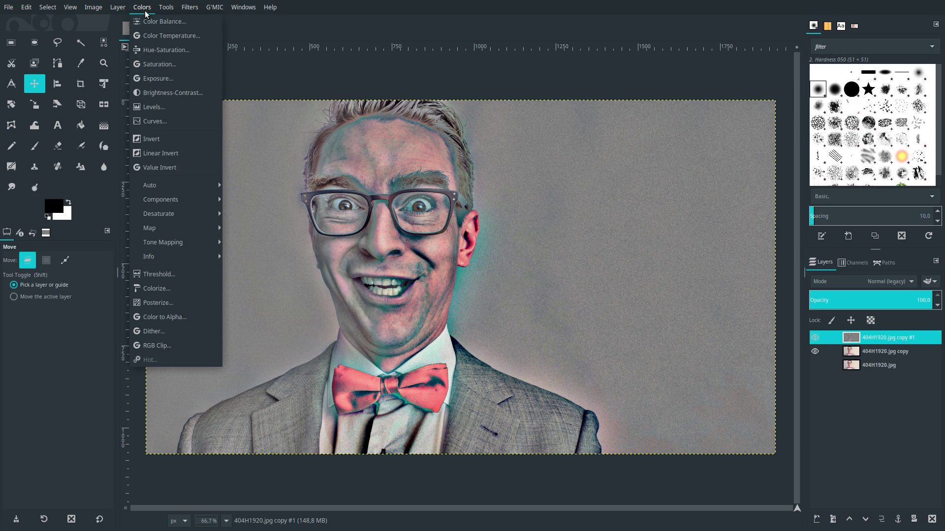
click(161, 68)
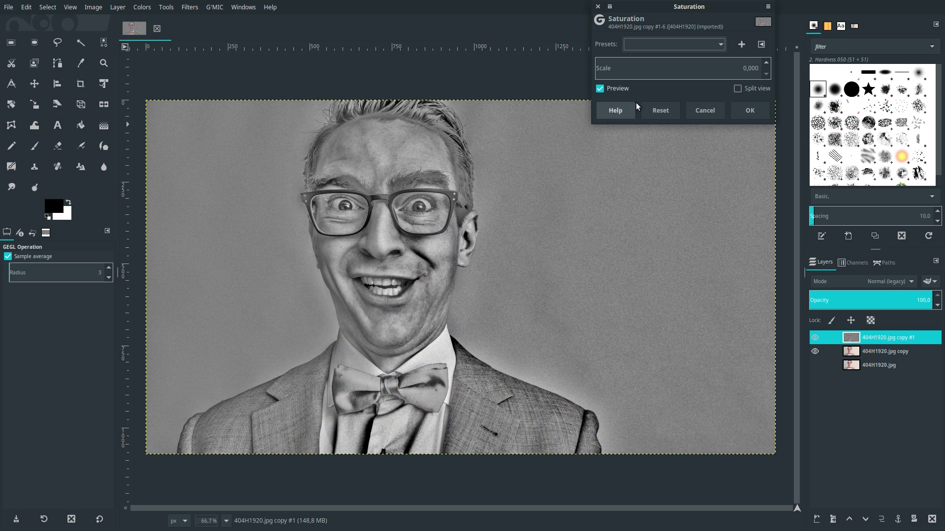
click(662, 108)
drag(672, 71, 551, 76)
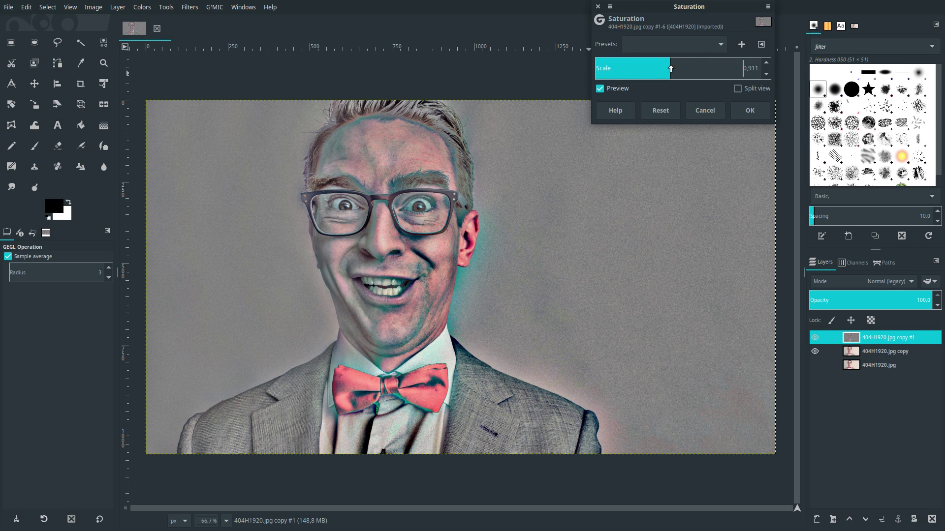
click(750, 118)
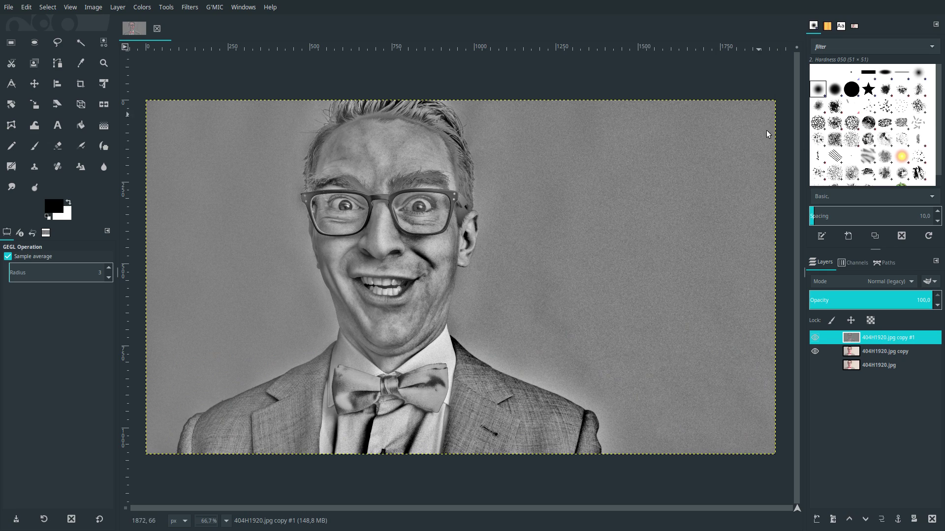
click(931, 280)
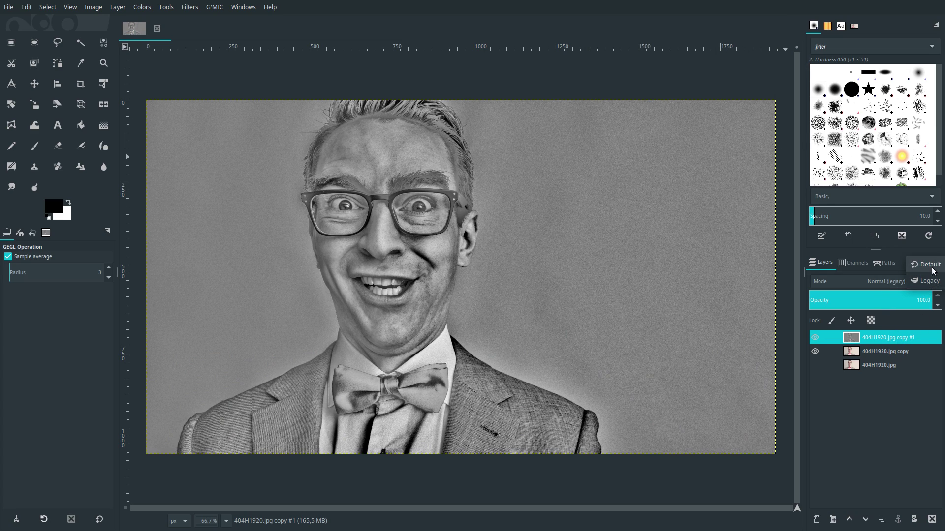
Set the greyscale layer to Soft light and merge it into the layer below.
click(911, 279)
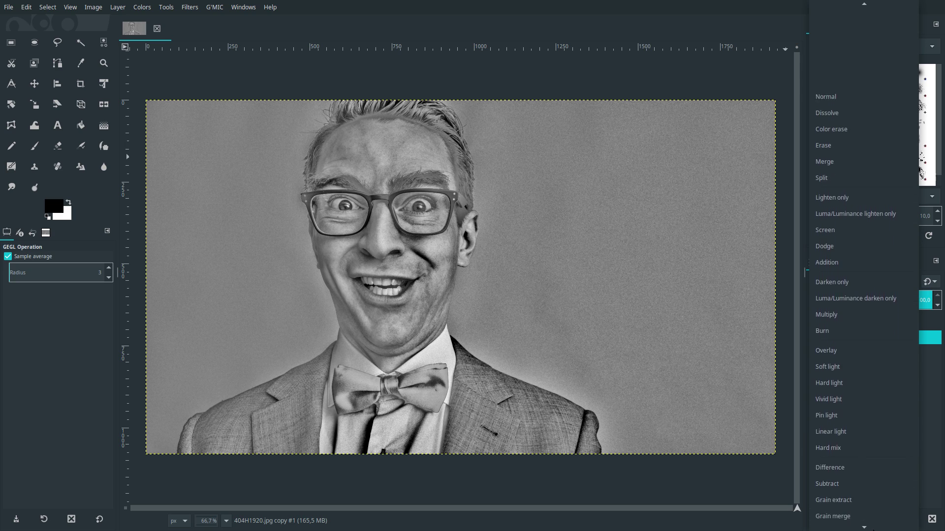
click(874, 301)
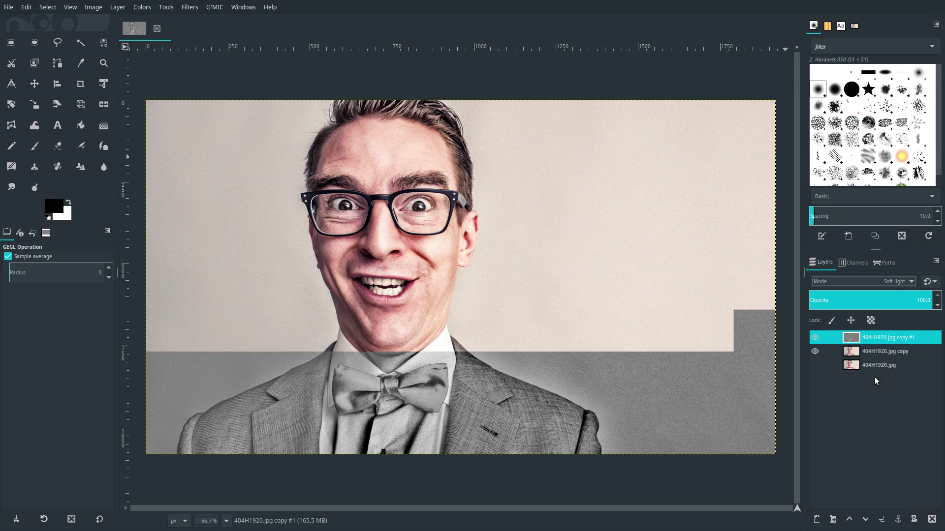
right_click(851, 337)
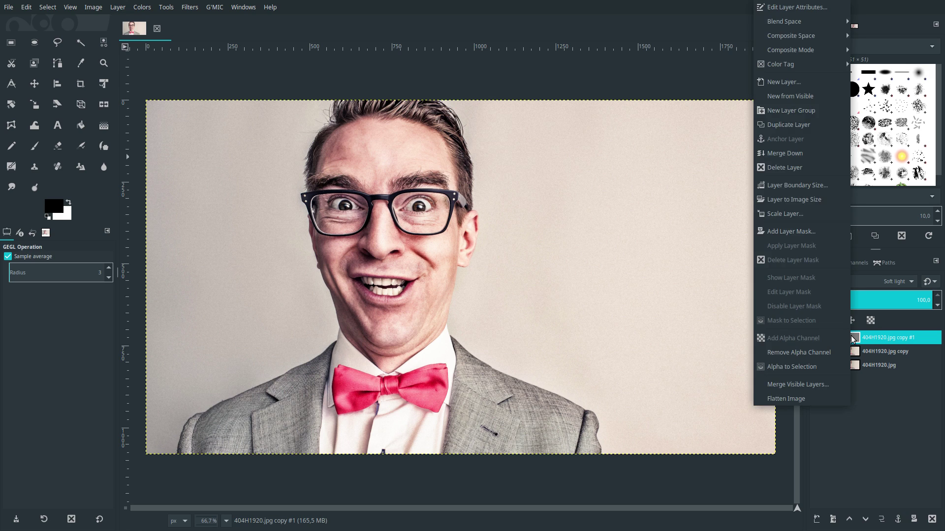
click(811, 160)
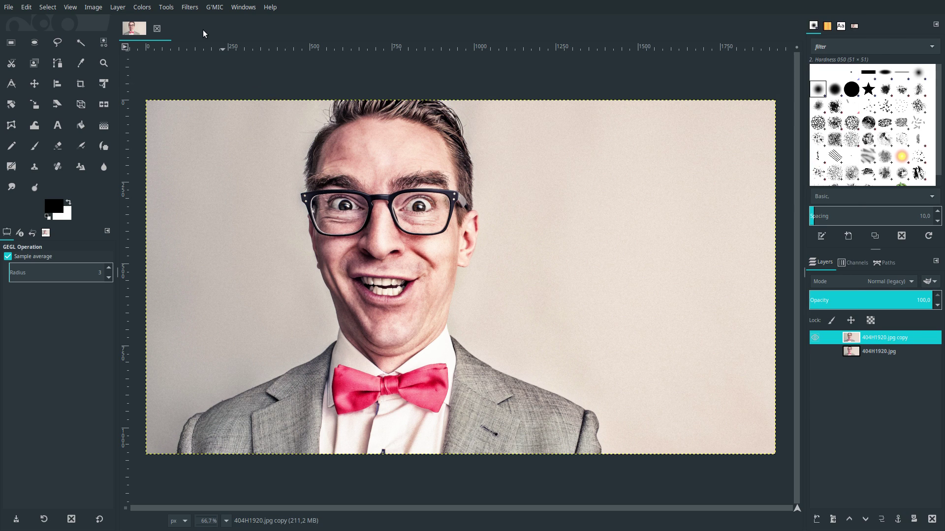
Sharpen the merged layer with Unsharp Mask at standard deviation 0.550 and scale 4.000.
click(197, 10)
mouse_move(204, 96)
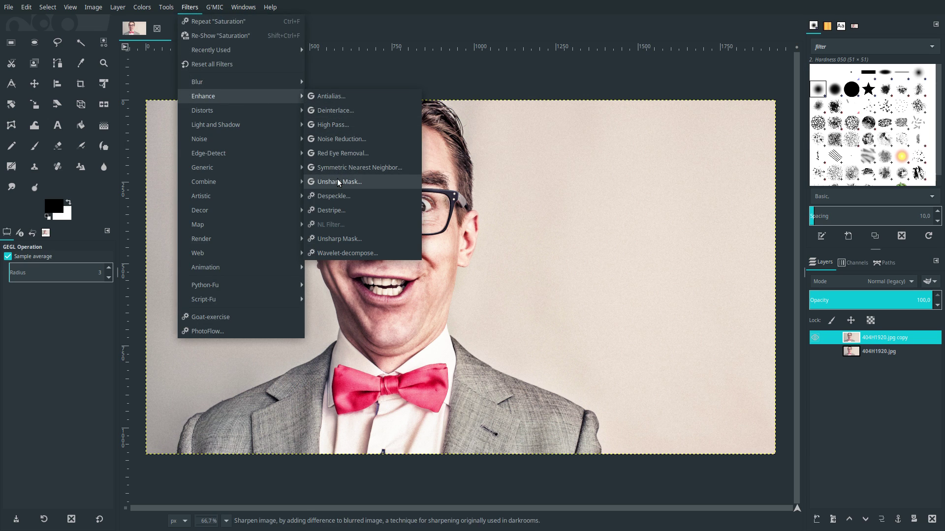
click(337, 182)
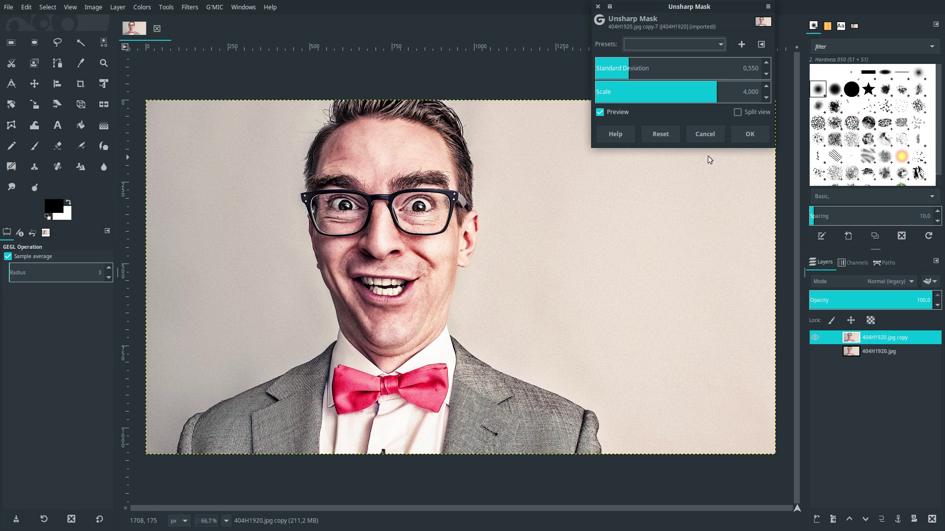
click(745, 136)
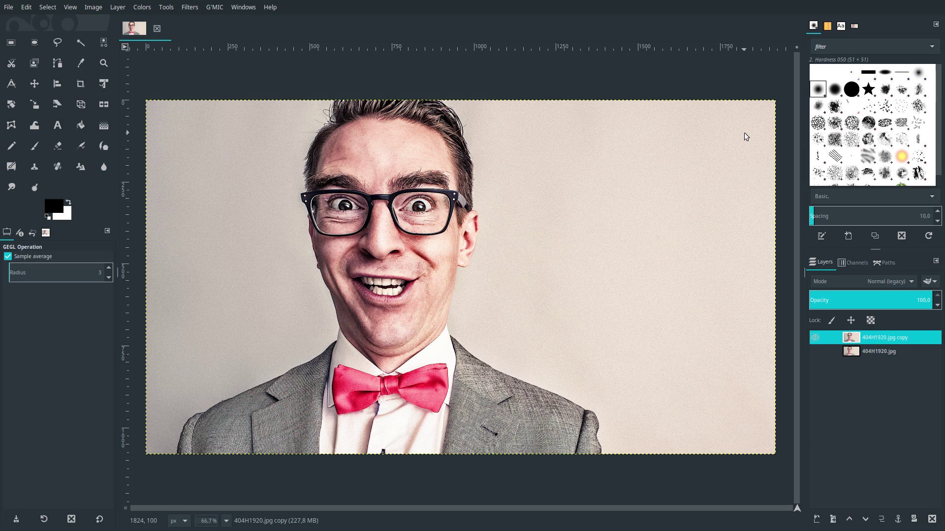
Add a circular Vignette with radius 1.500 to darken the portrait's edges.
click(192, 8)
mouse_move(216, 125)
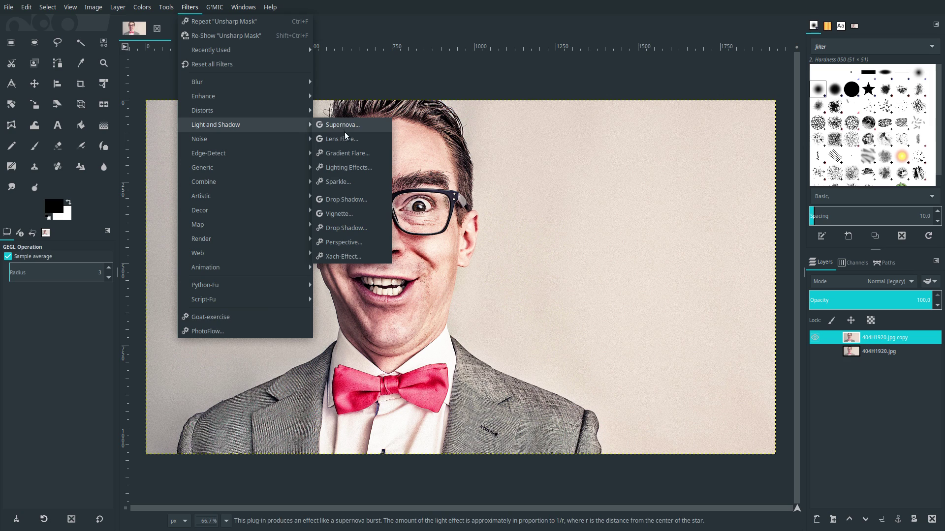
click(352, 213)
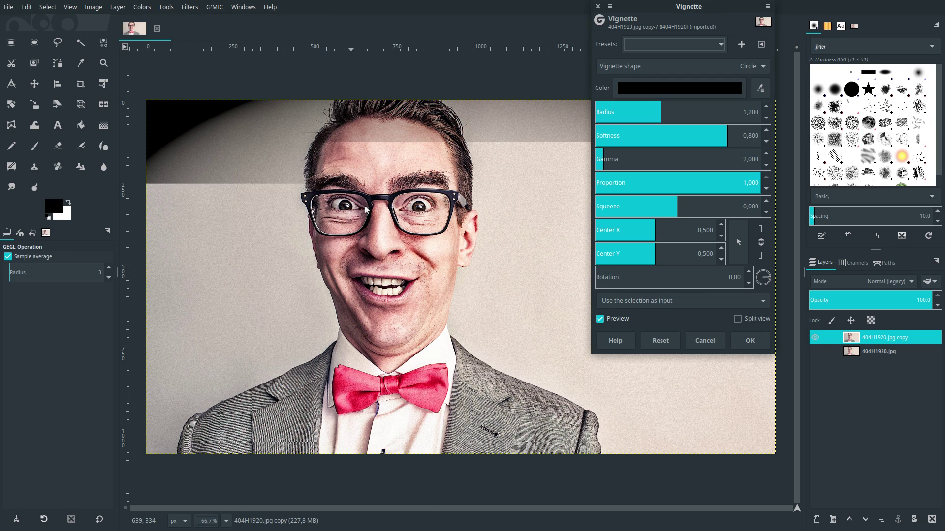
key(BackSpace)
key(BackSpace)
key(BackSpace)
text(5)
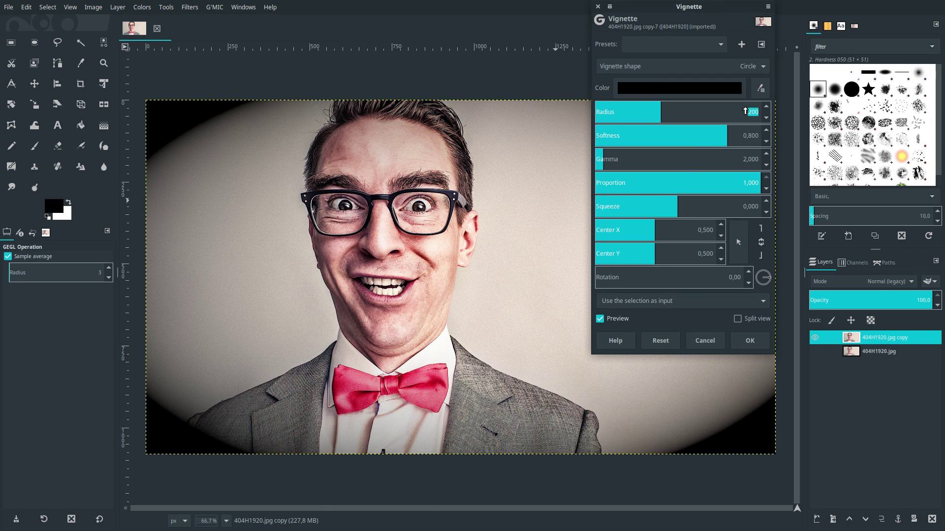
key(Return)
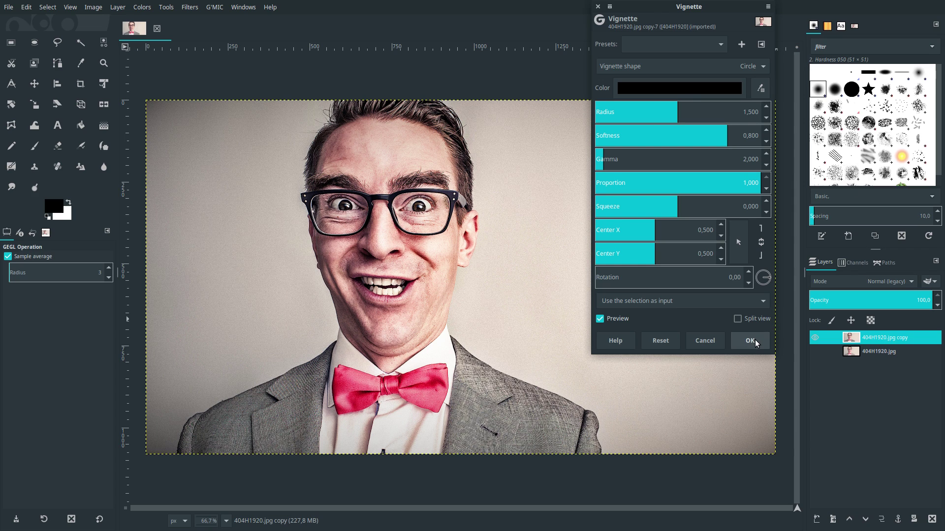
click(755, 339)
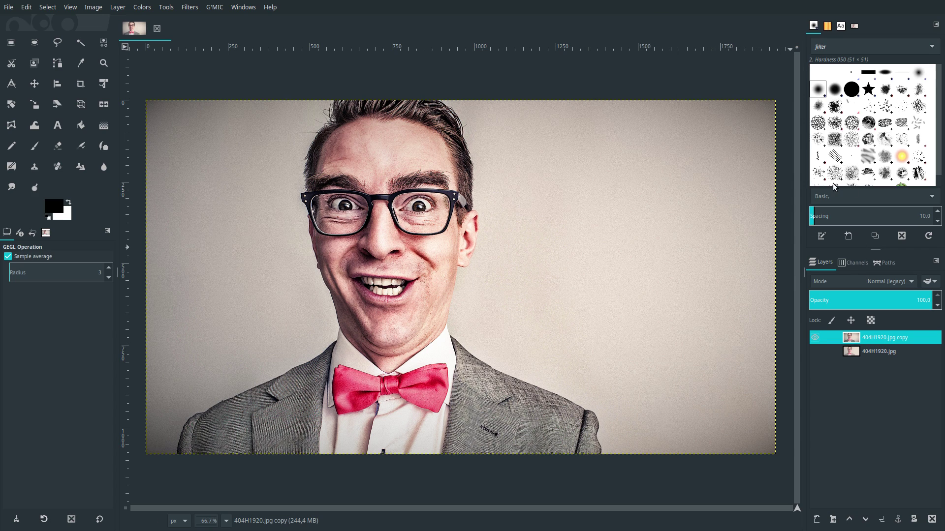
Duplicate the layer, gradient-map it to black and white, and set its opacity to 65.
click(882, 521)
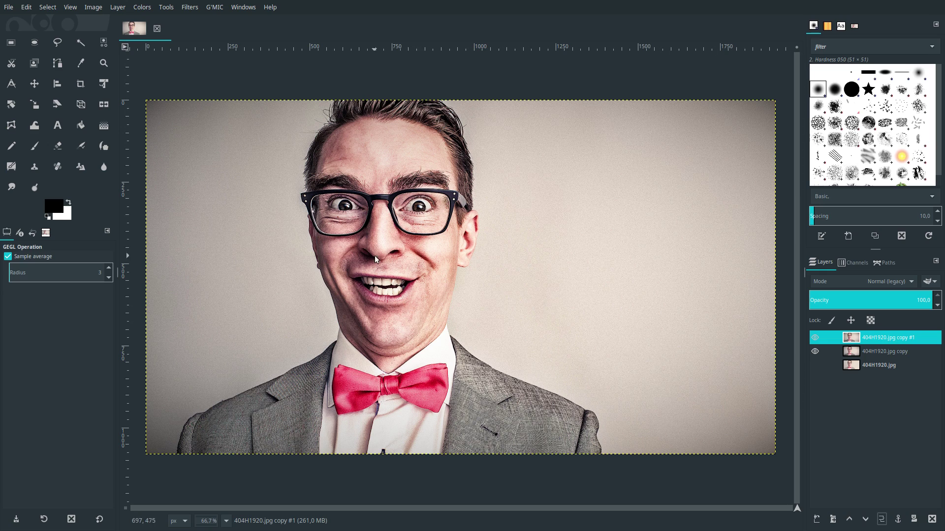
right_click(376, 126)
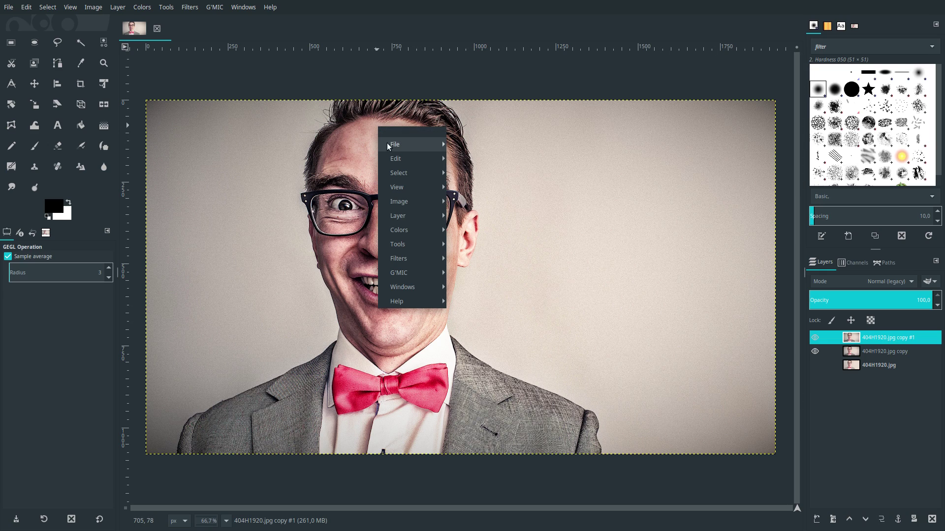
mouse_move(399, 229)
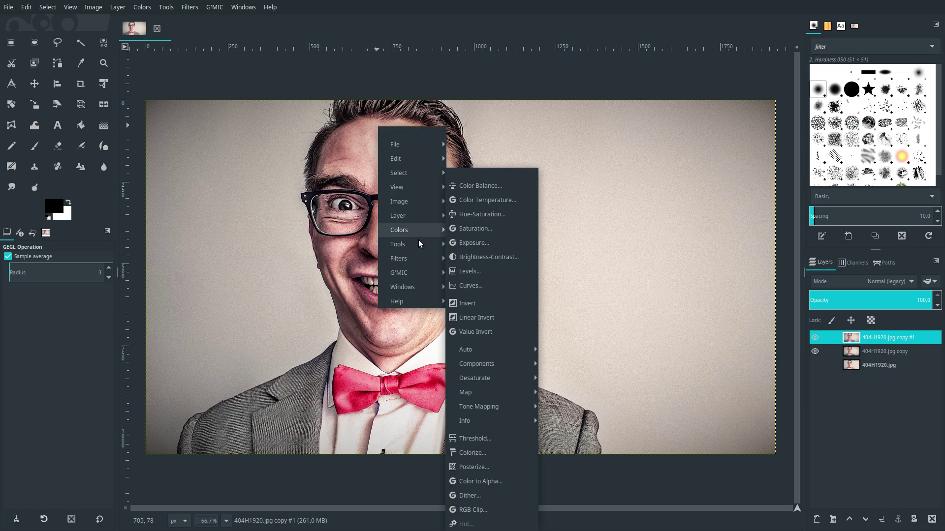
mouse_move(473, 393)
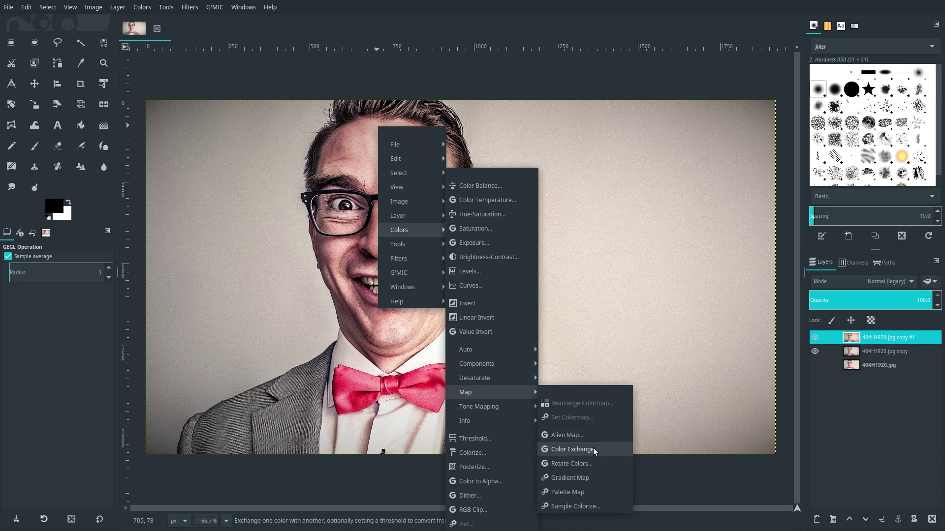
click(589, 477)
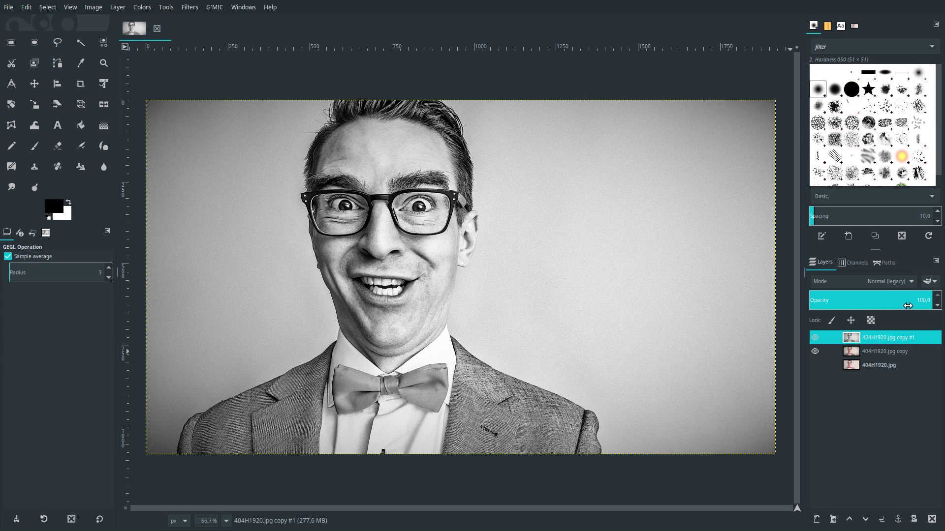
drag(907, 306, 889, 305)
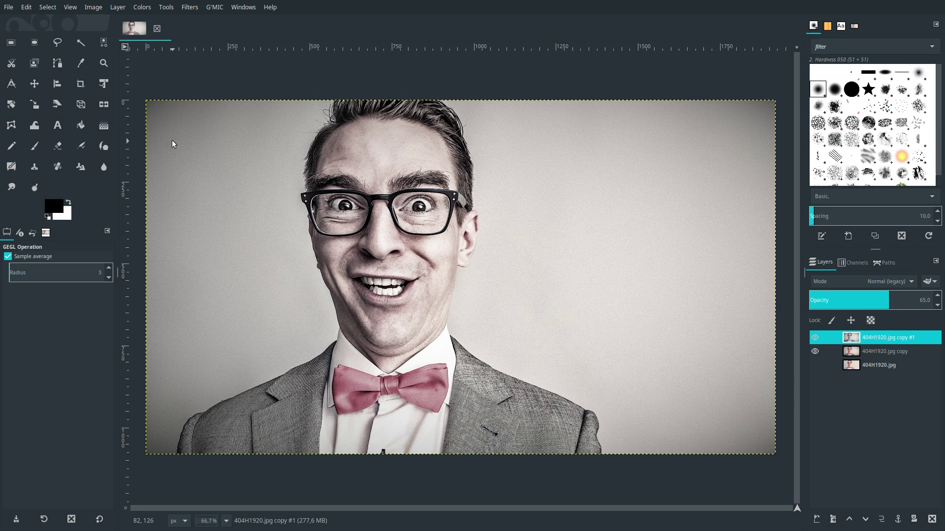
Apply Levels to the top copy with black input 26.15, gamma 0.85 and white 93.95.
click(141, 7)
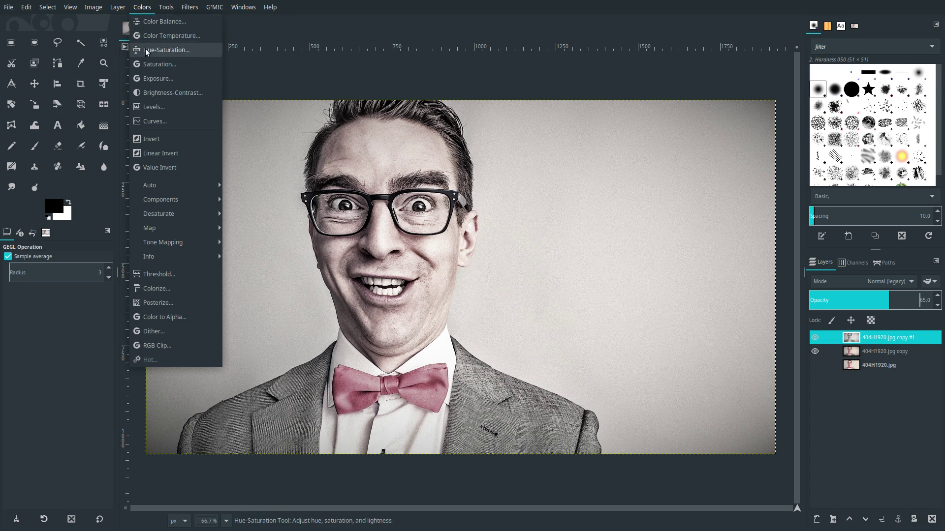
click(151, 108)
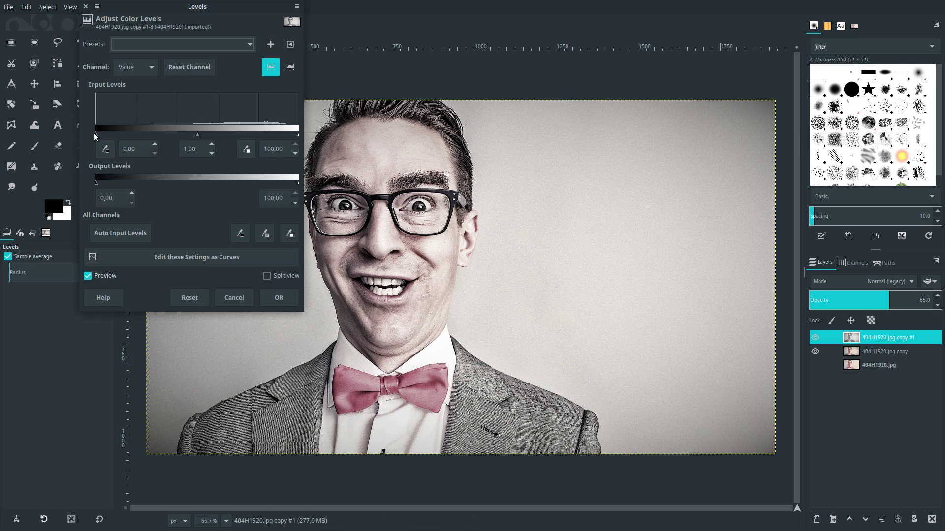
mouse_move(96, 134)
mouse_down()
mouse_move(181, 146)
mouse_move(152, 148)
mouse_up()
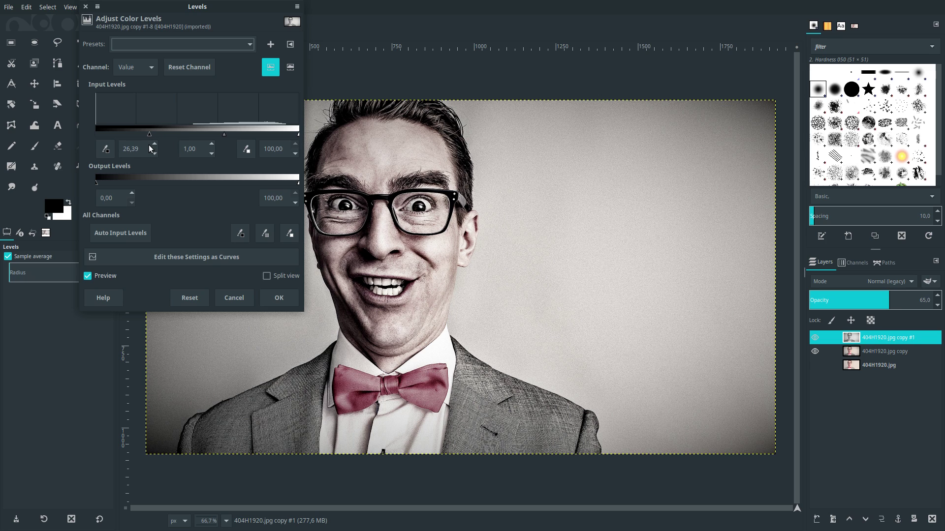
click(187, 150)
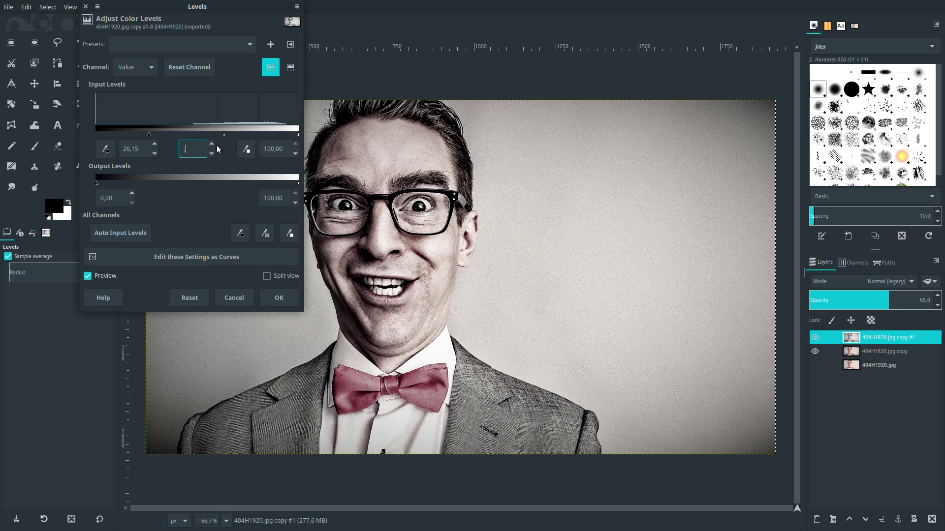
text(,85)
key(Return)
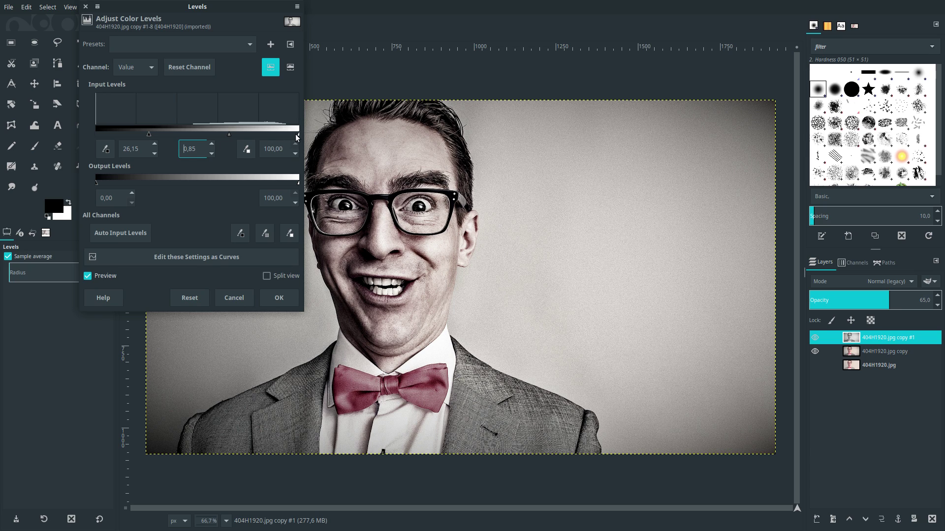
drag(298, 135, 287, 135)
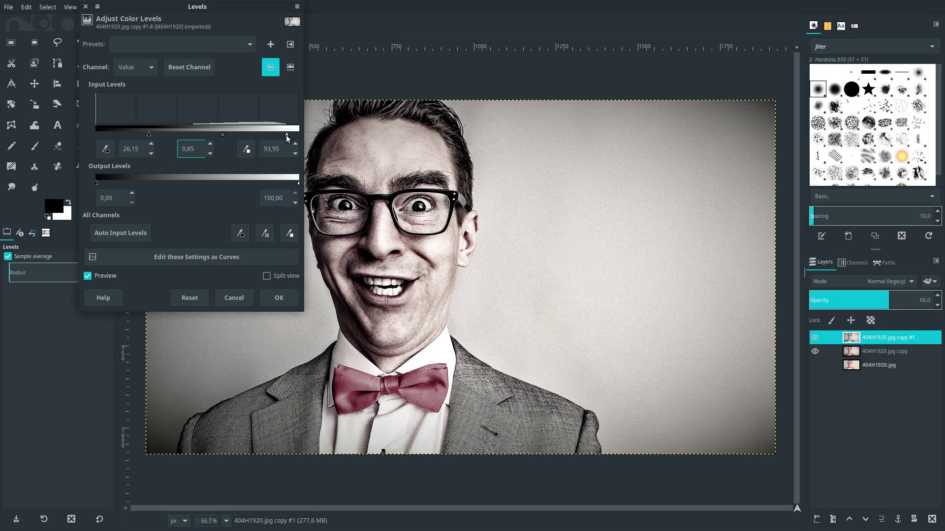
click(279, 298)
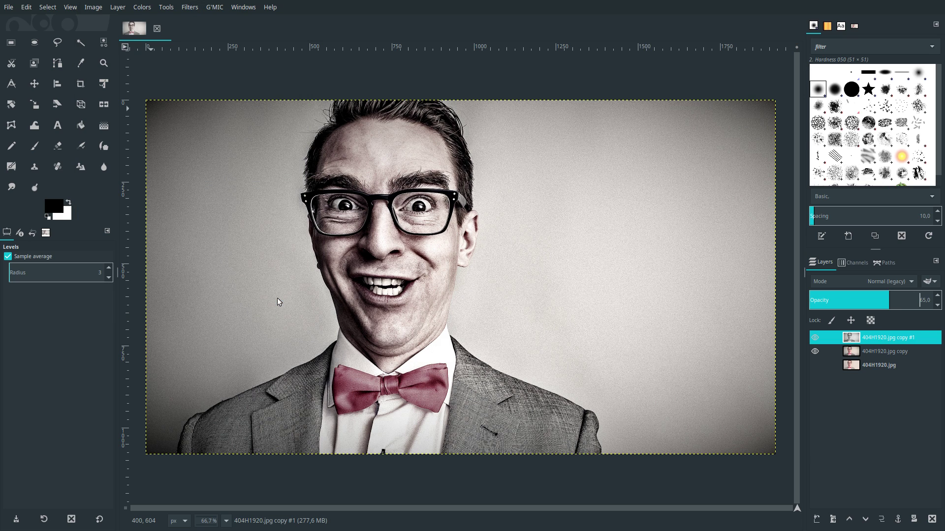
Apply a Curves adjustment with the lower curve raised to lift shadows and midtones.
click(142, 7)
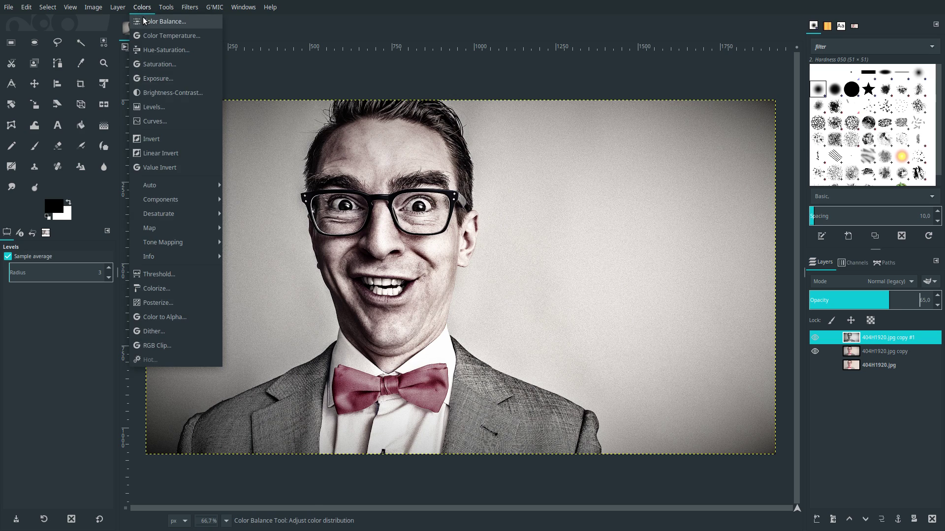
click(152, 122)
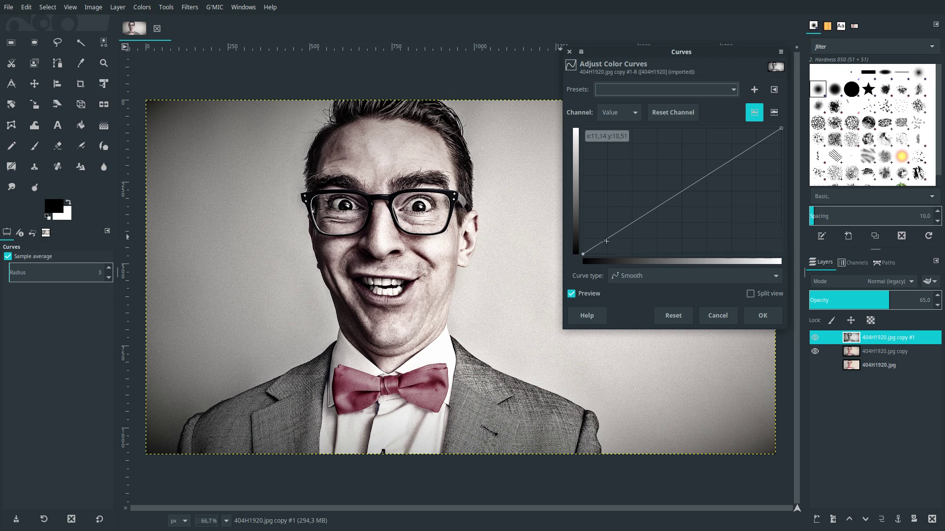
drag(613, 234, 611, 210)
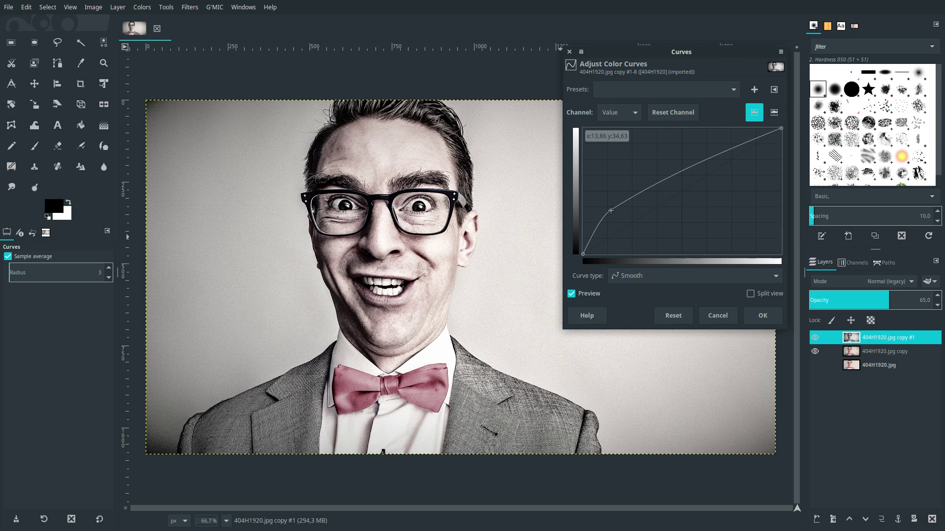
click(772, 317)
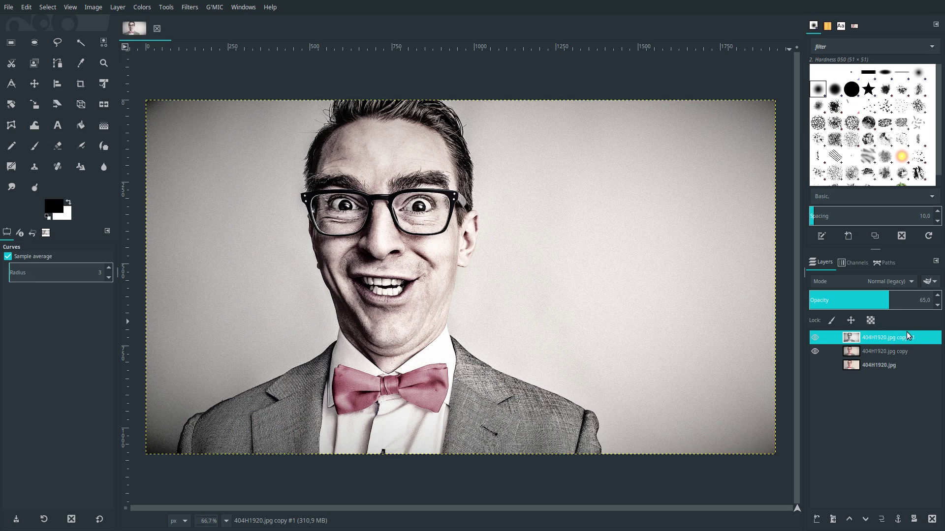
Add a fully white layer mask to the top desaturated layer.
right_click(906, 334)
click(870, 233)
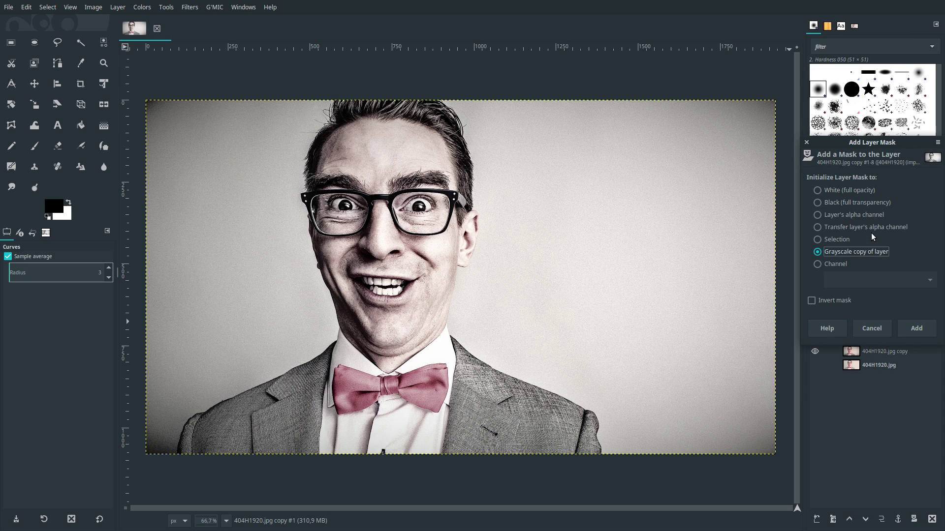
click(854, 192)
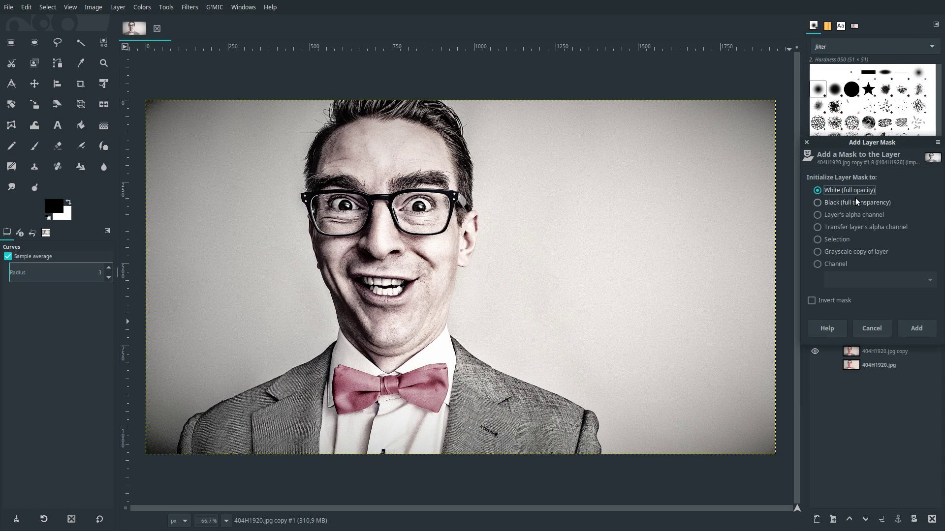
click(912, 328)
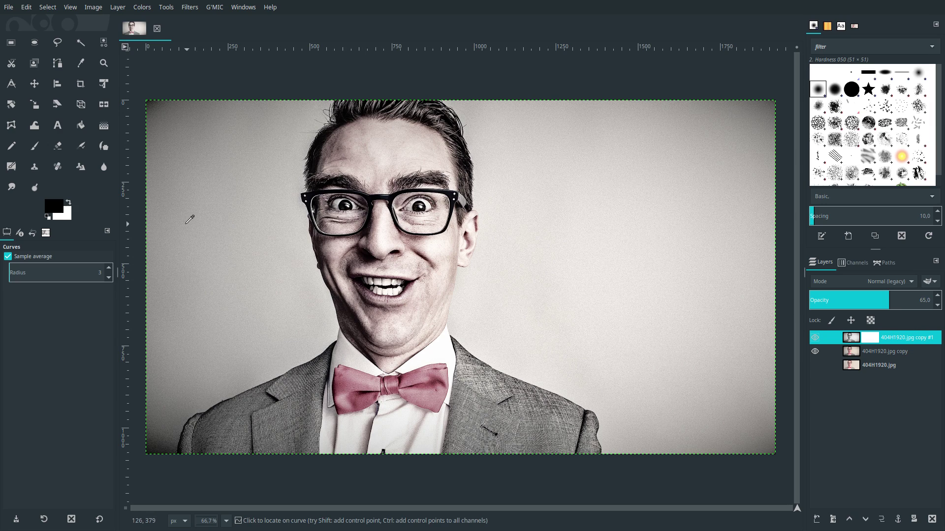
Paint black on the mask with a size-300 brush over background and face, then invert it.
click(42, 147)
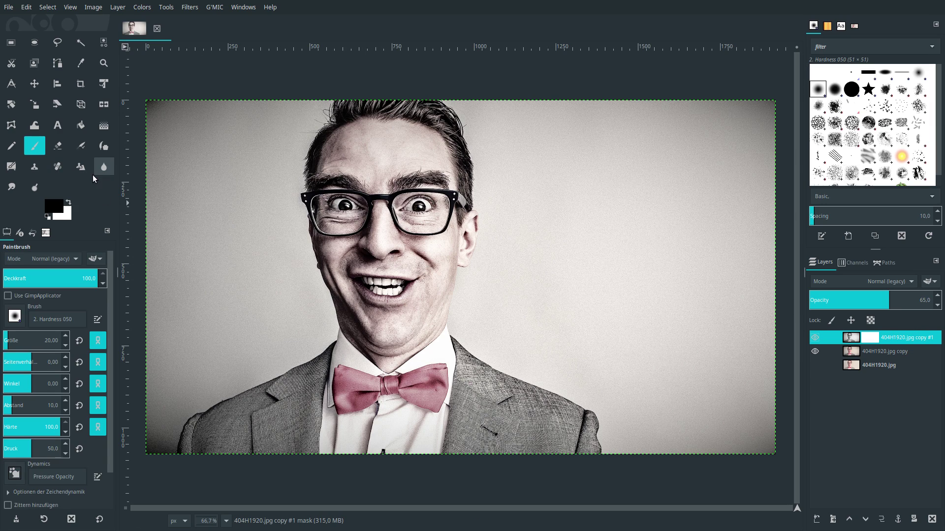
click(18, 338)
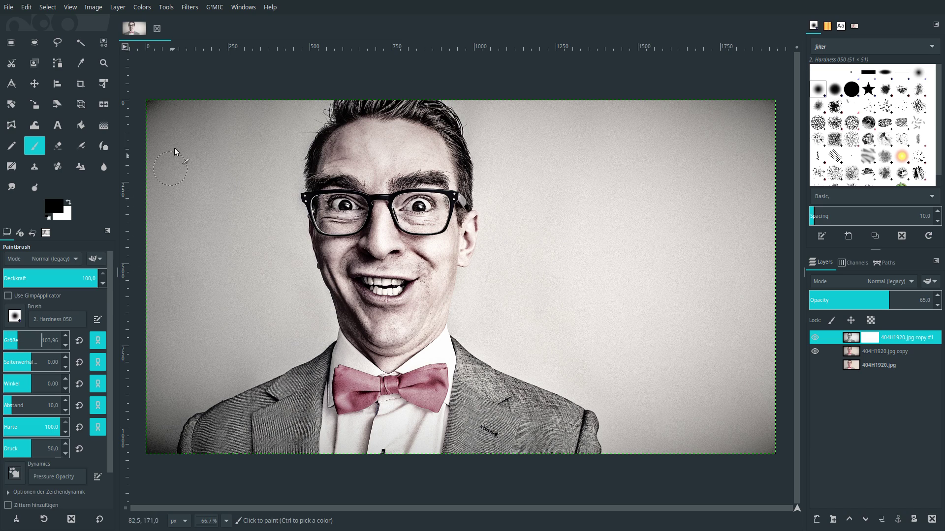
drag(164, 108, 177, 179)
drag(29, 340, 42, 341)
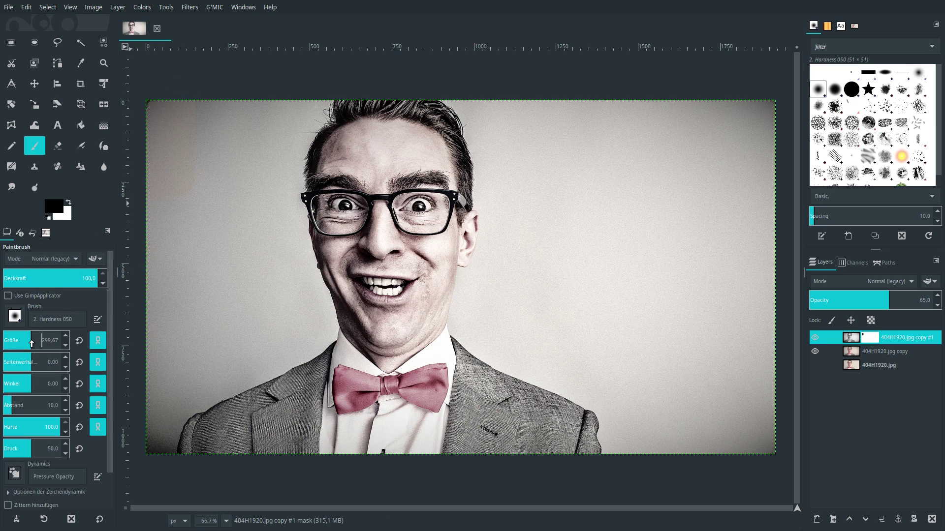
mouse_move(191, 130)
mouse_down()
mouse_move(217, 206)
mouse_move(248, 124)
mouse_move(265, 389)
mouse_move(157, 357)
mouse_move(282, 418)
mouse_move(205, 466)
mouse_move(388, 419)
mouse_move(599, 433)
mouse_move(739, 323)
mouse_move(696, 344)
mouse_move(742, 167)
mouse_move(676, 133)
mouse_move(586, 194)
mouse_move(461, 101)
mouse_move(294, 120)
mouse_move(519, 125)
mouse_move(512, 149)
mouse_up()
drag(507, 256, 306, 370)
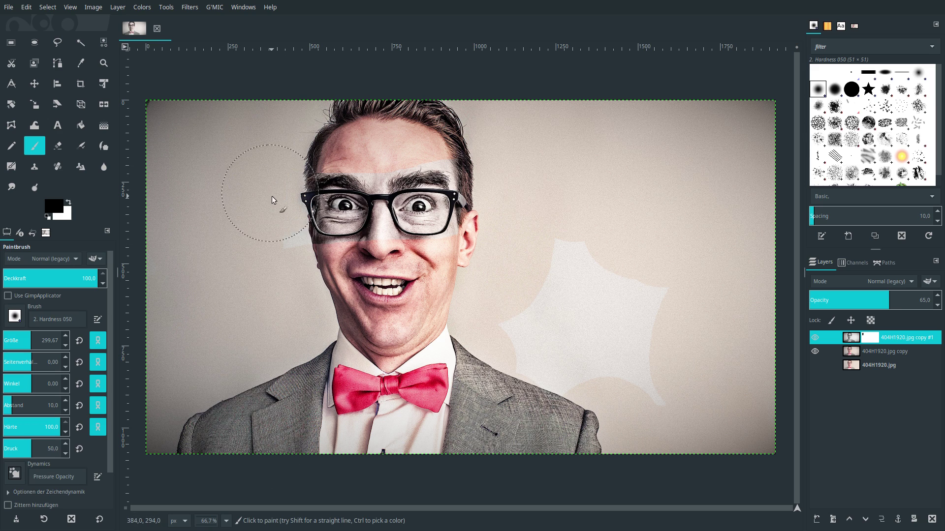
drag(295, 177, 300, 243)
mouse_move(551, 300)
mouse_down()
mouse_move(583, 346)
mouse_move(556, 155)
mouse_up()
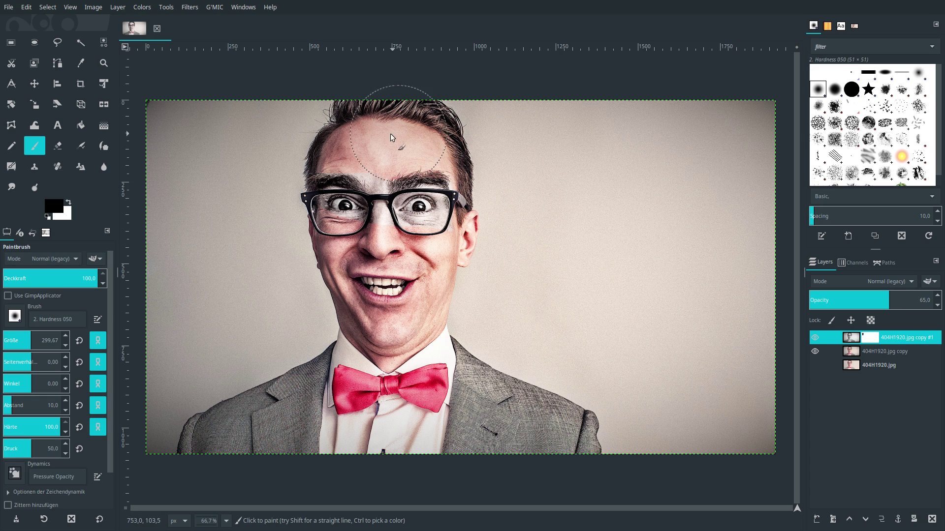
key(ctrl+i)
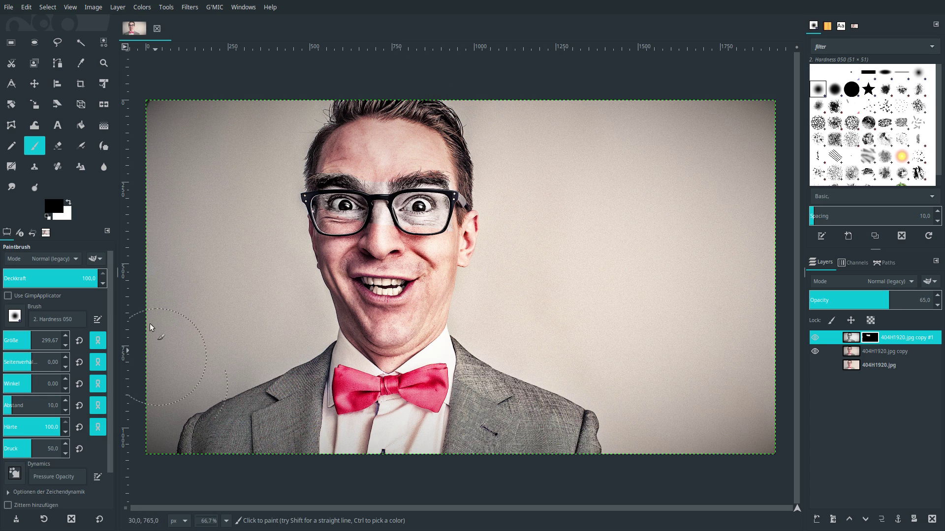
Zoom to 200% and switch to a smaller Hardness 075 brush.
click(225, 521)
click(212, 440)
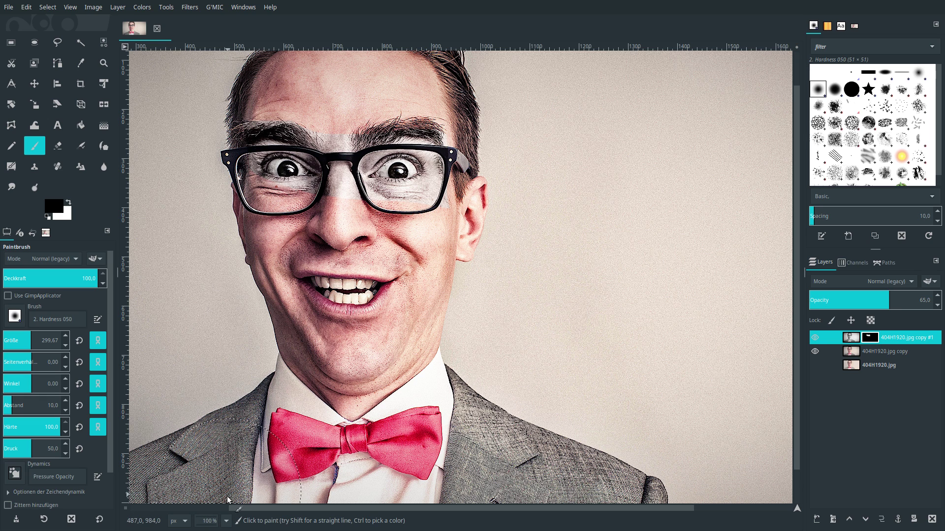
click(225, 521)
click(232, 423)
click(13, 340)
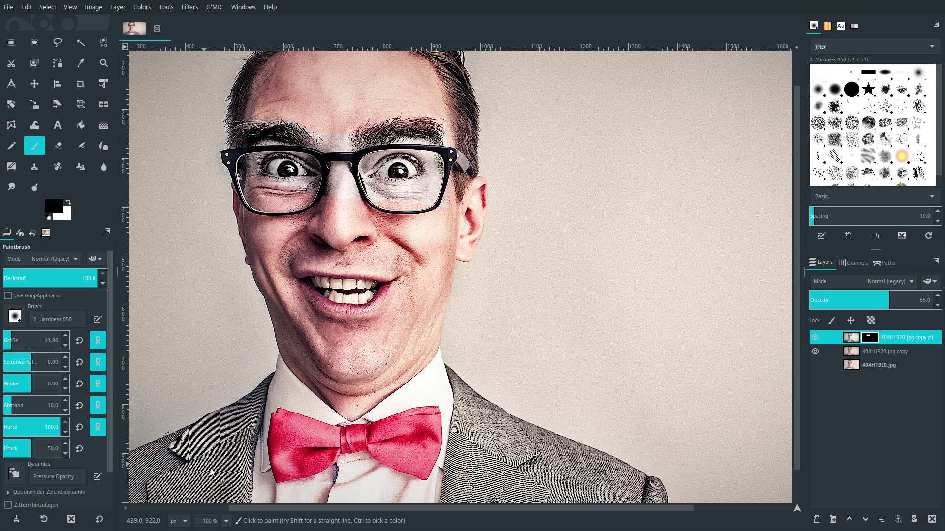
click(226, 521)
click(223, 428)
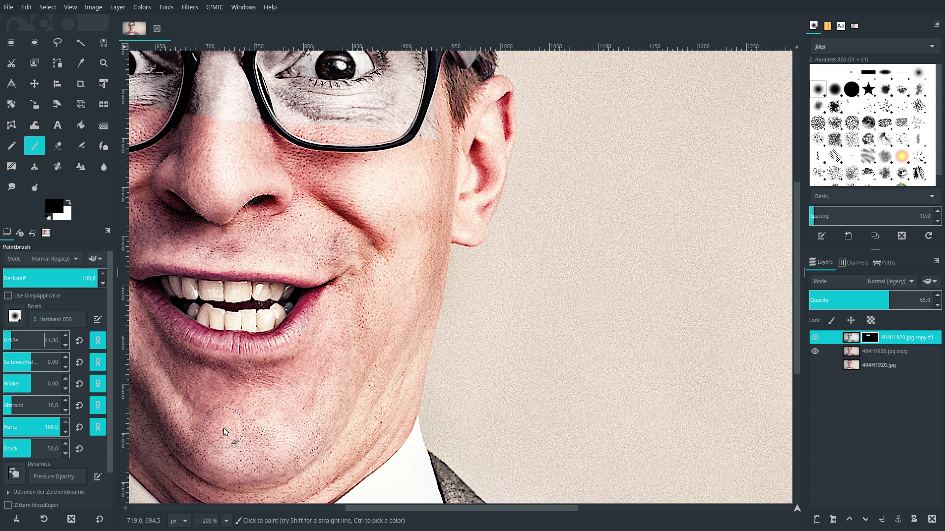
drag(365, 504, 313, 478)
scroll(344, 379, up, 3)
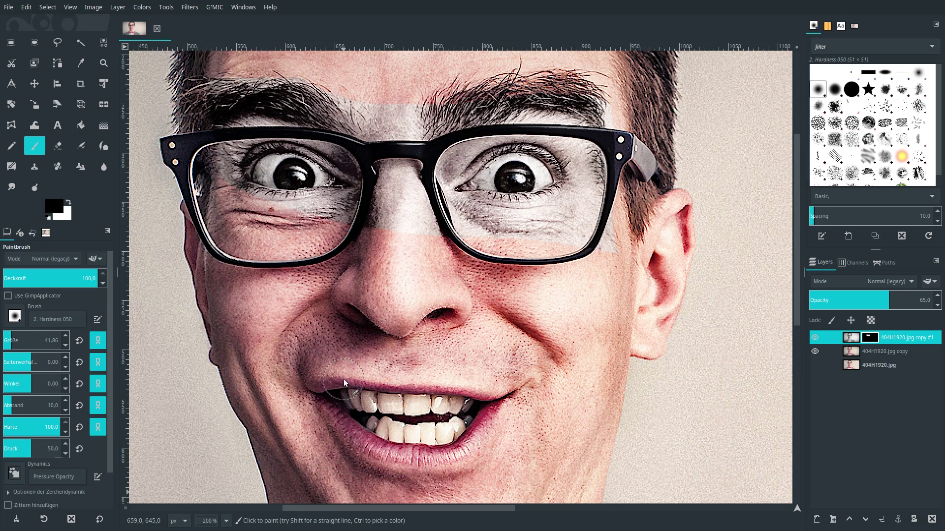
scroll(343, 378, up, 3)
click(16, 317)
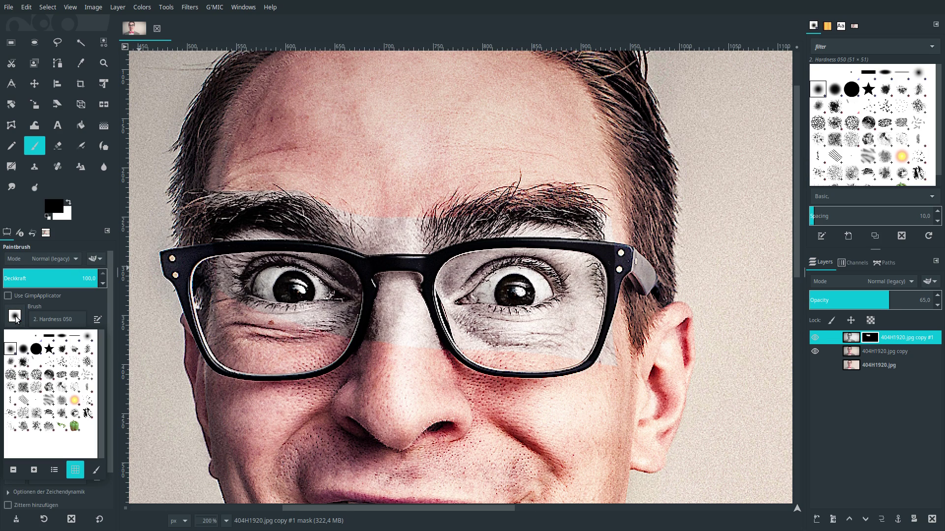
click(23, 349)
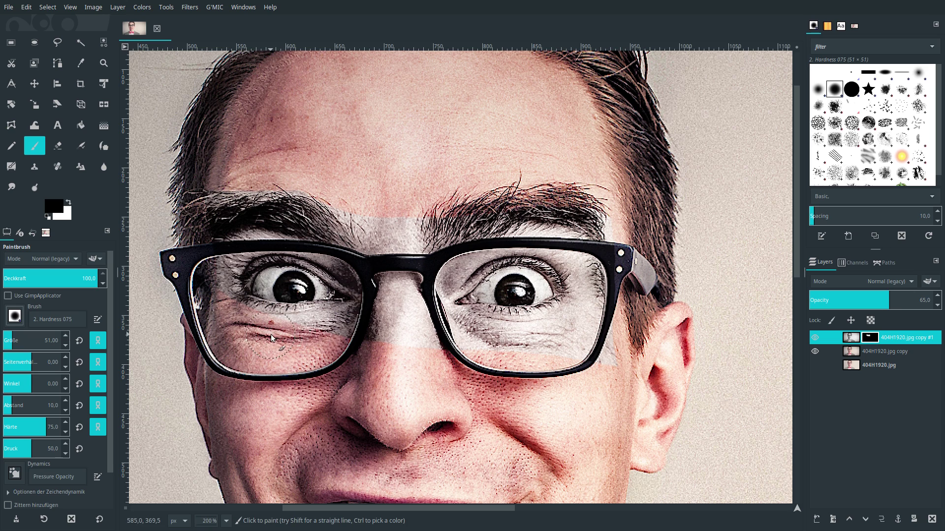
Paint the grey patches out of the mask around the lenses, eyebrows, nose bridge and eyes.
drag(225, 241, 357, 255)
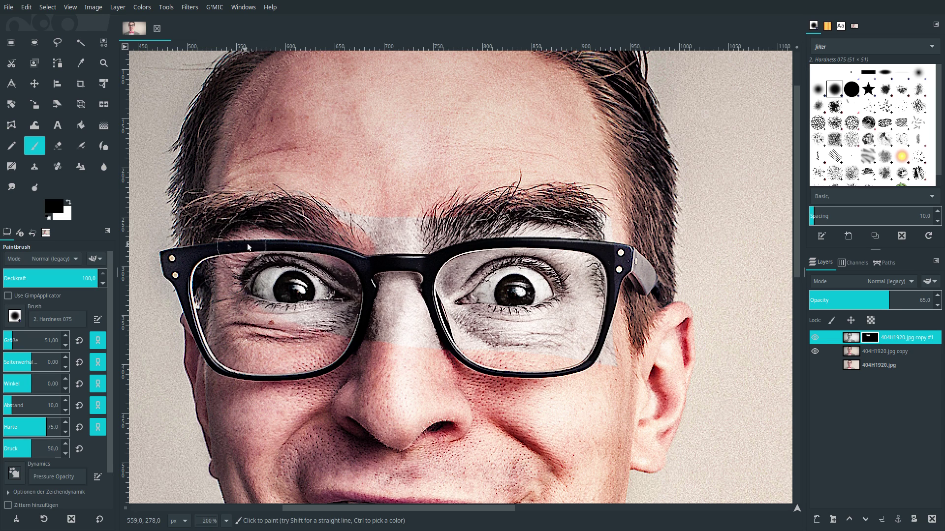
drag(330, 263, 387, 305)
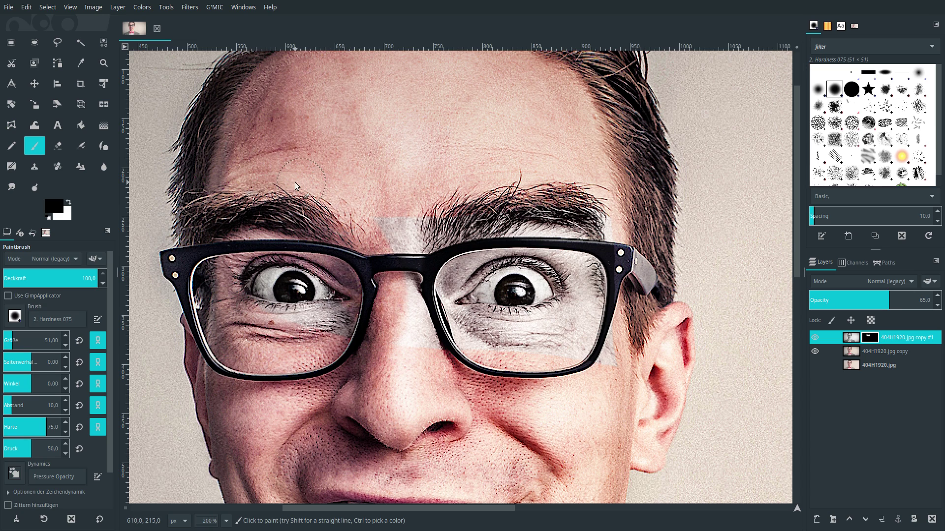
drag(386, 229, 395, 320)
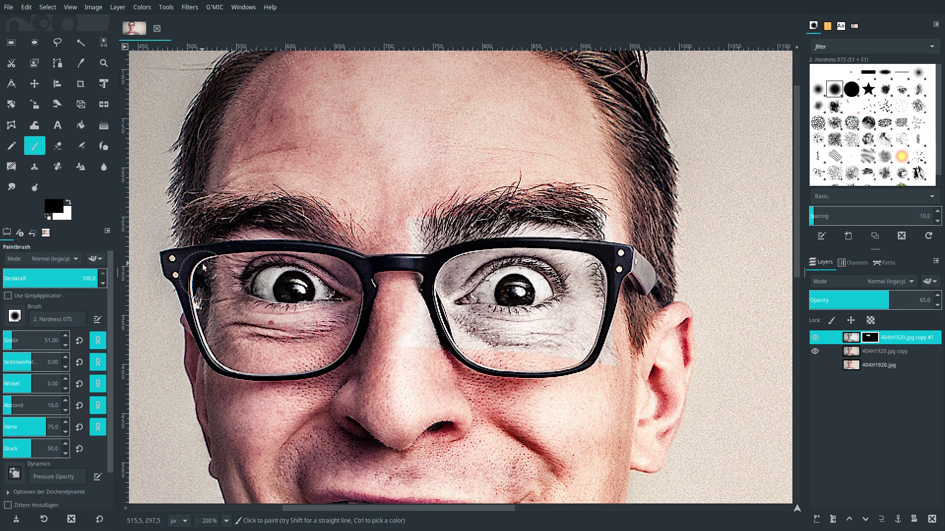
drag(418, 339, 424, 268)
mouse_move(438, 340)
mouse_down()
mouse_move(492, 333)
mouse_move(561, 232)
mouse_move(450, 289)
mouse_up()
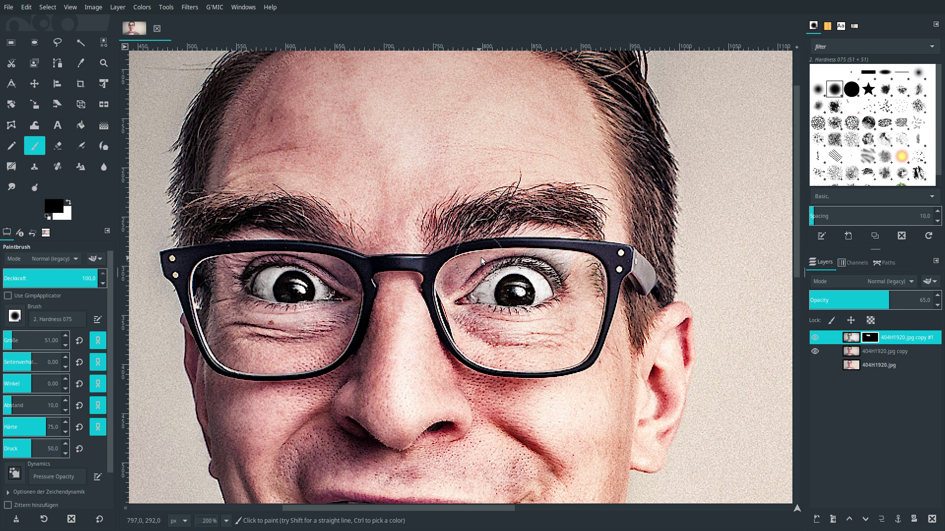
drag(542, 252, 538, 321)
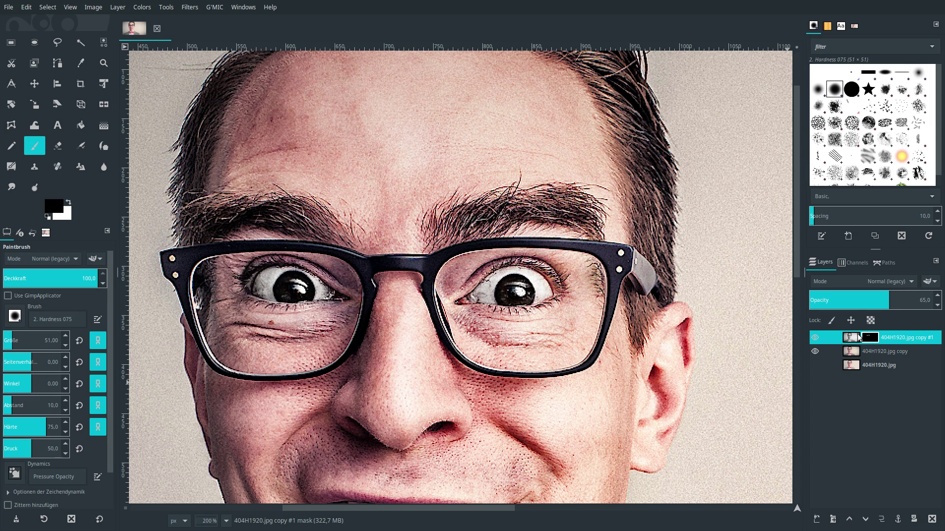
Merge the masked layer down into the copy and zoom out to 66.7%.
right_click(858, 337)
click(823, 157)
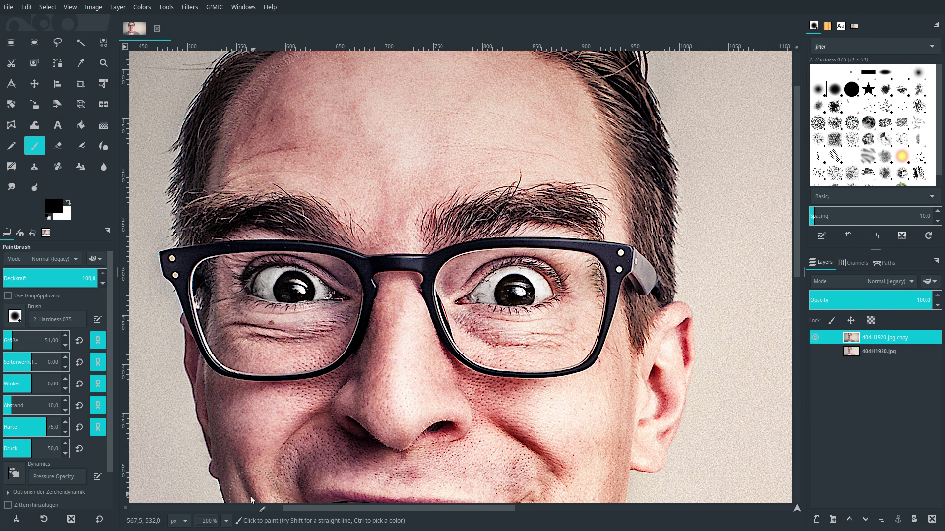
click(226, 521)
click(224, 462)
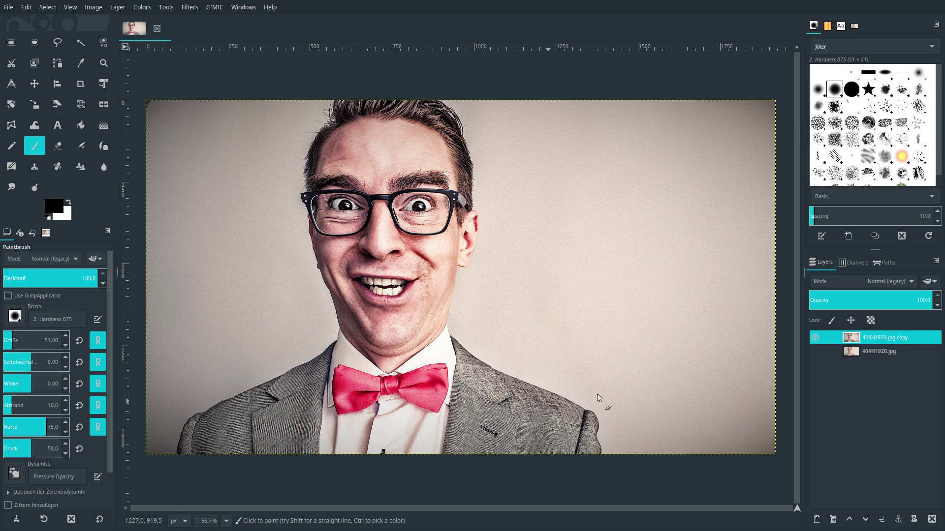
Toggle the edited copy layer's visibility to compare before and after, ending visible.
click(815, 352)
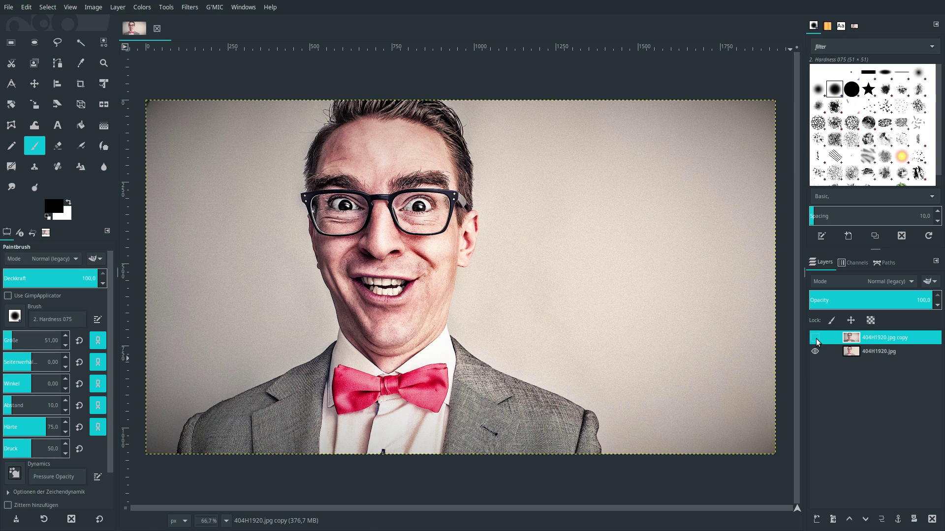
click(815, 338)
click(815, 338)
click(815, 339)
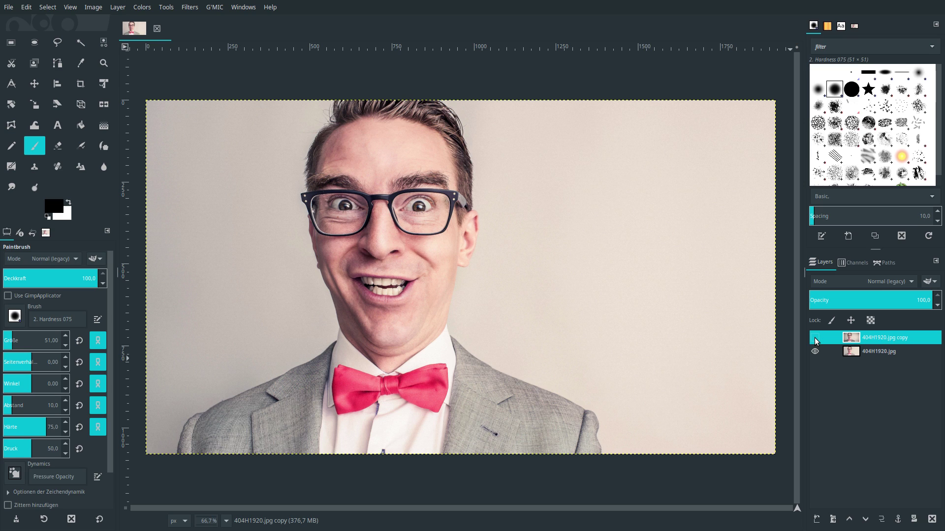
click(815, 338)
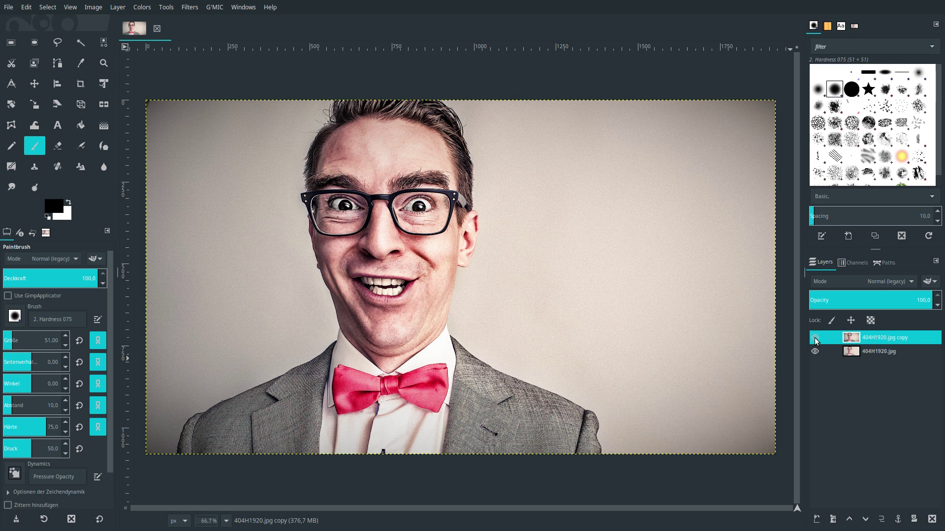
click(815, 339)
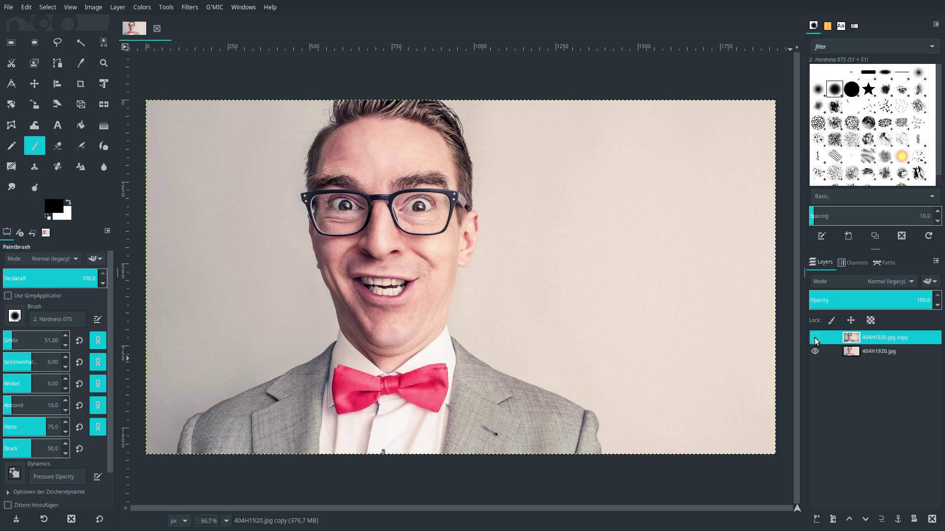
click(815, 339)
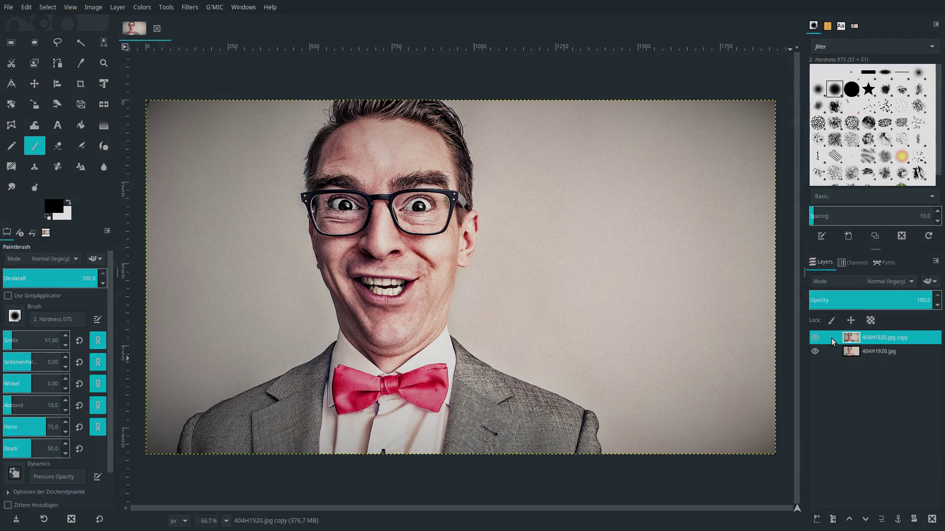